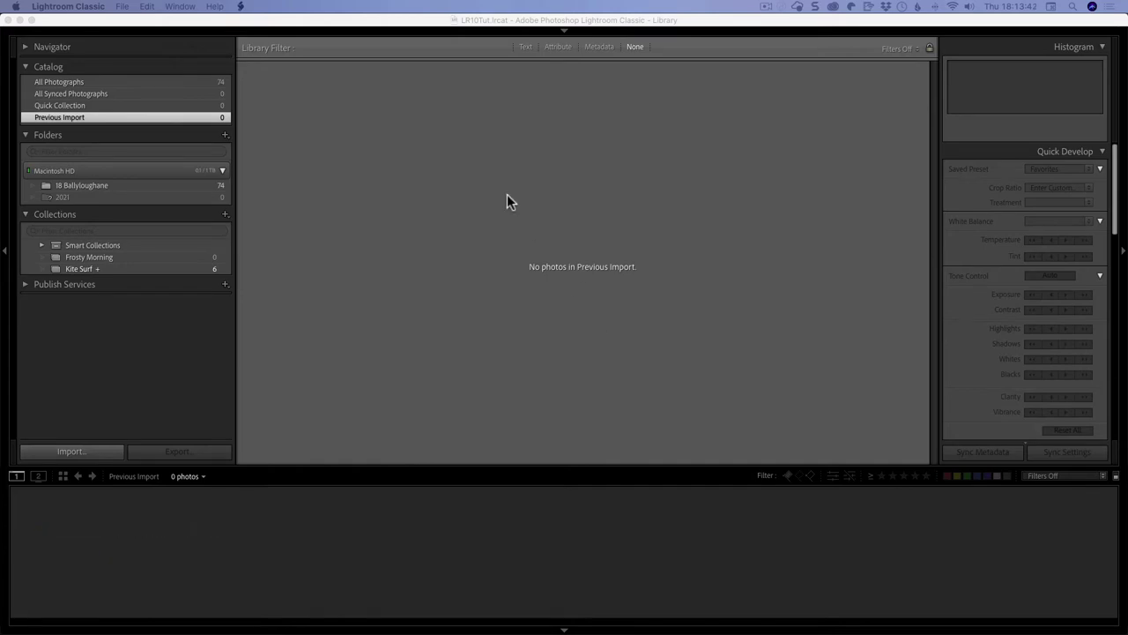
- Open the Import dialog with the Untitled memory card and its 607 photos as source
key("super+shift+i")
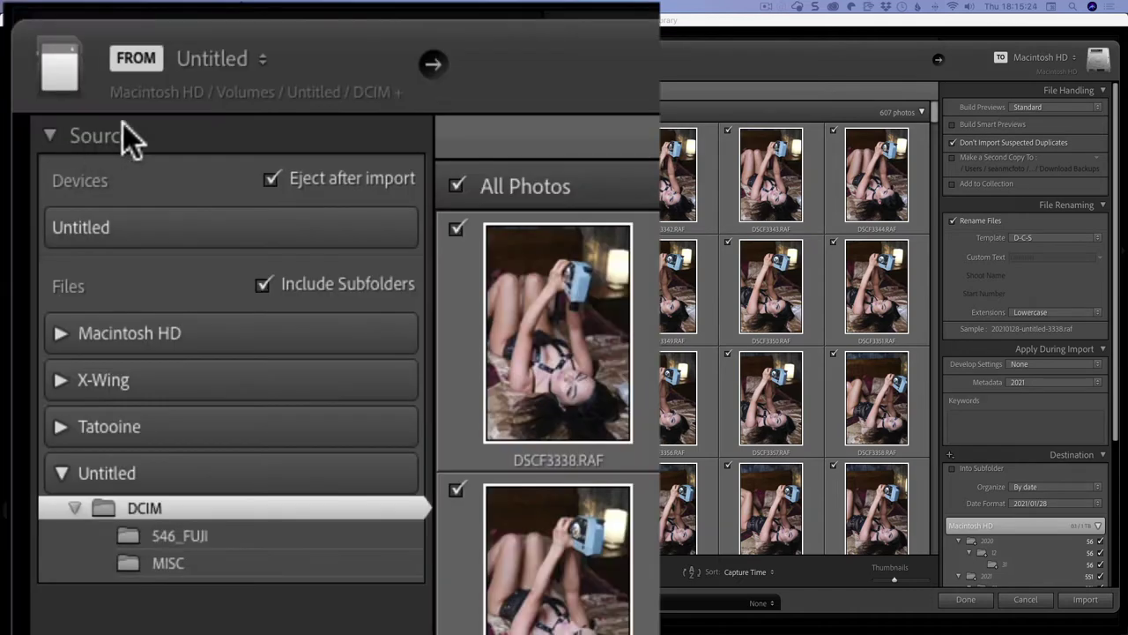
left_click(218, 61)
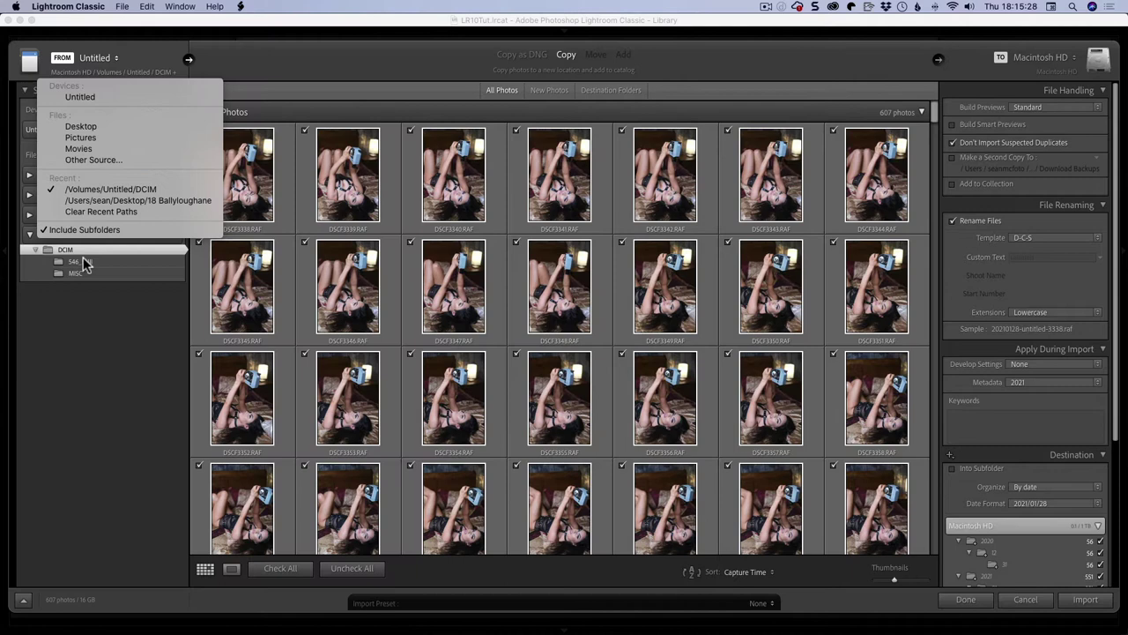
left_click(97, 304)
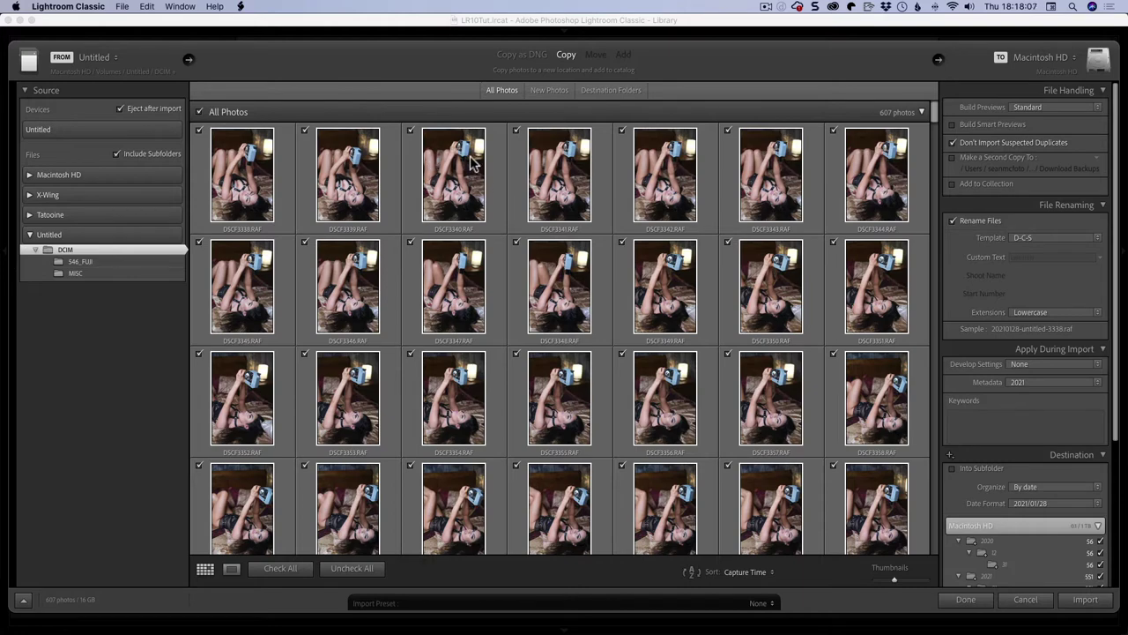
- Show only new photos, grouped by their destination date folders
left_click(549, 89)
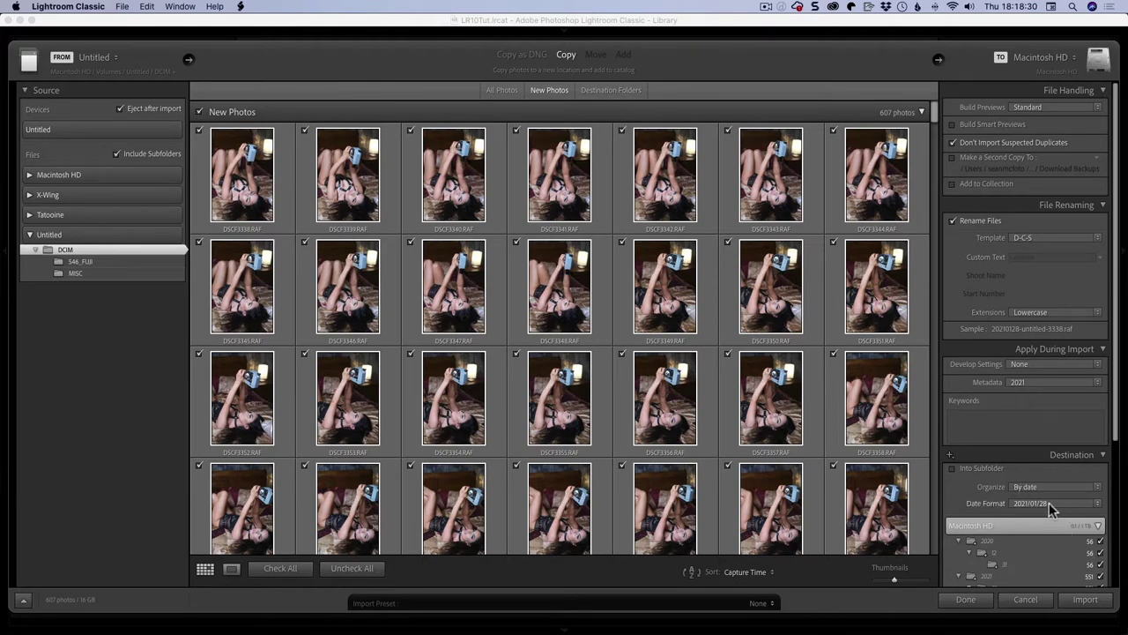
left_click(605, 92)
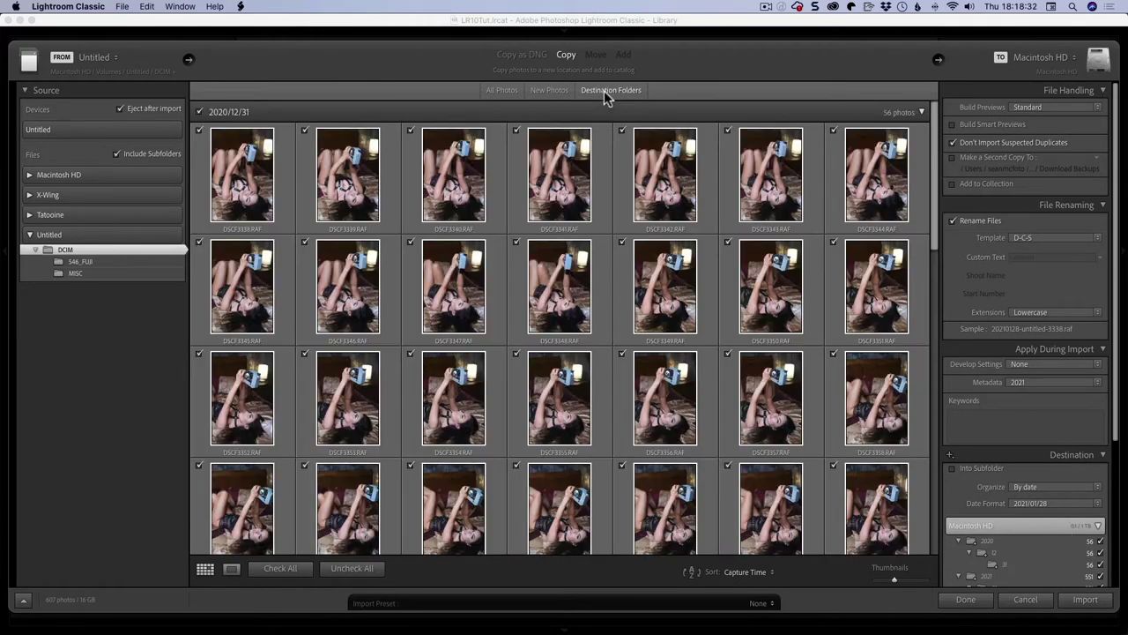
- Collapse the six date groups, from 2020/12/31 through 2021/01/25
left_click(922, 113)
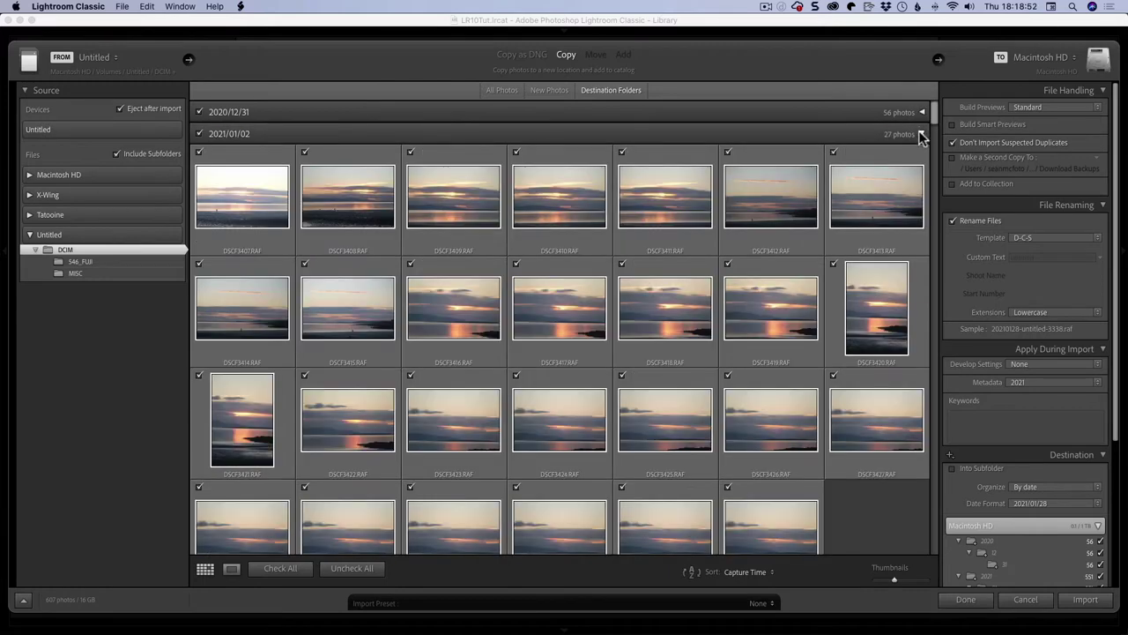
left_click(921, 134)
left_click(922, 156)
left_click(921, 177)
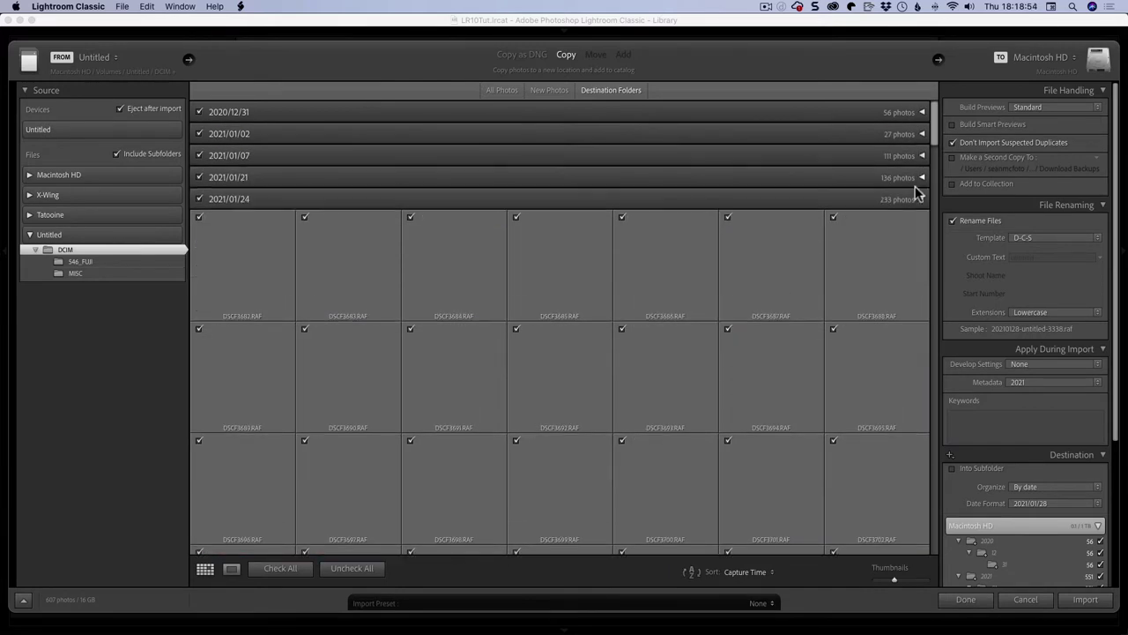
left_click(922, 199)
left_click(921, 221)
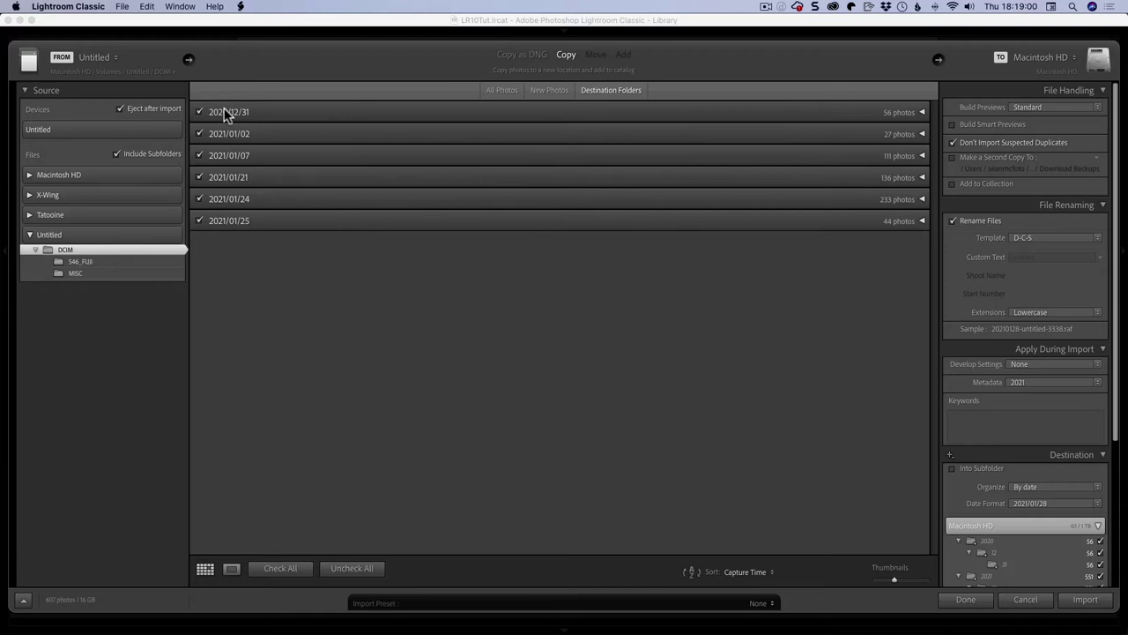
- Uncheck the 2020/12/31, 2021/01/02, 2021/01/07 and 2021/01/24 groups, keeping 2021/01/25's 44 photos
left_click(198, 111)
left_click(198, 133)
left_click(198, 155)
left_click(199, 198)
- Show the Destination panel's Date Format choices, currently the 2021/01/28 style
scroll(1045, 502, "down", 4)
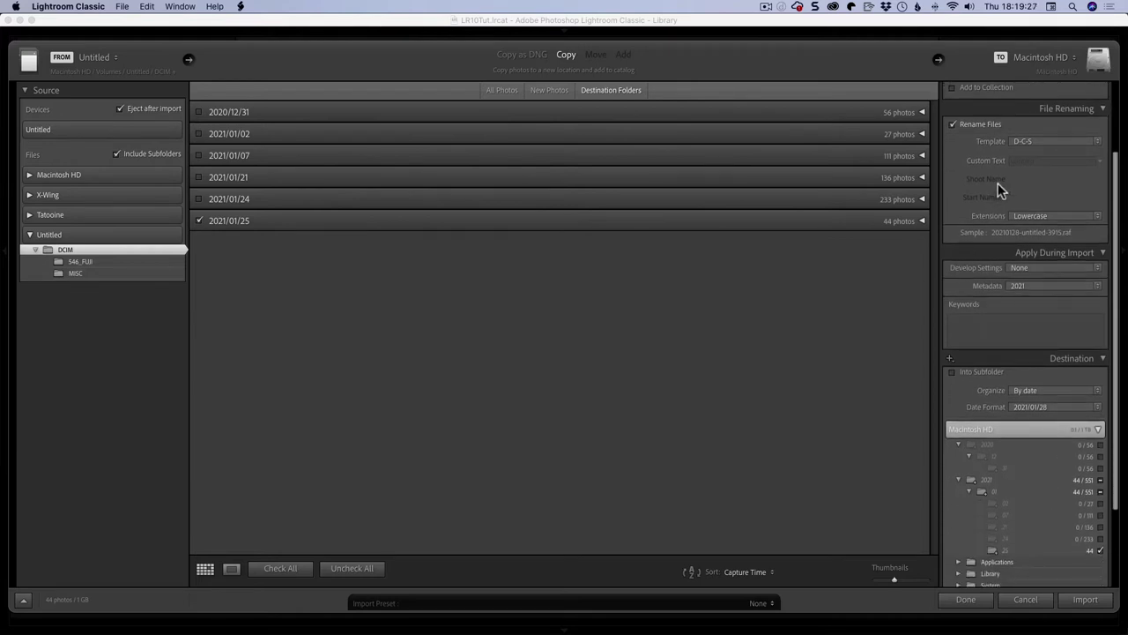
scroll(1031, 141, "up", 4)
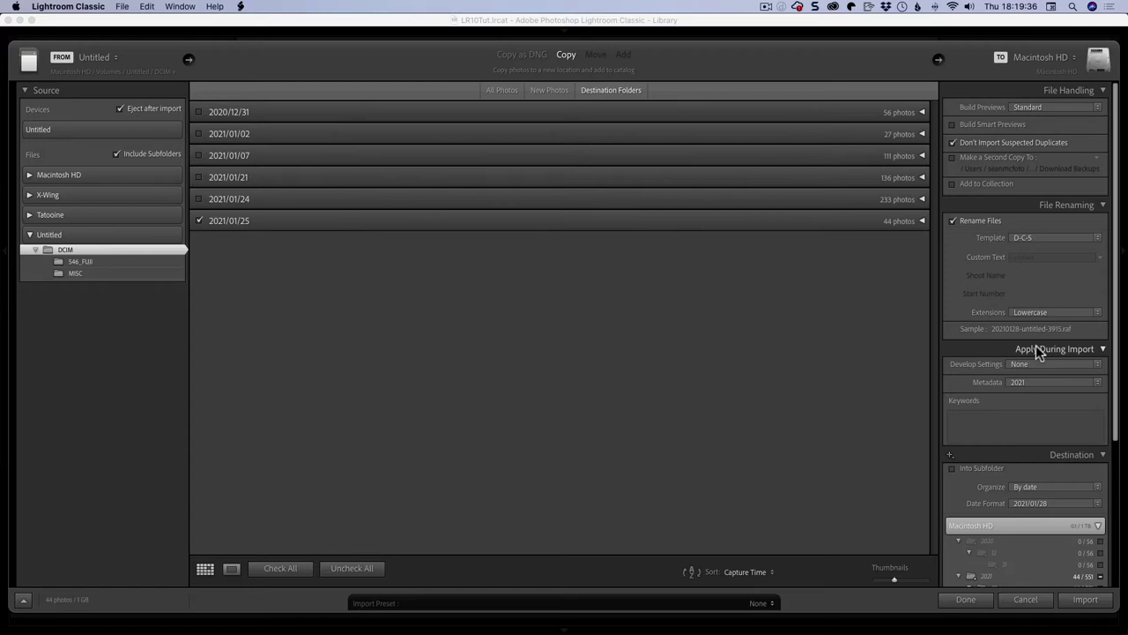
scroll(1036, 345, "down", 1)
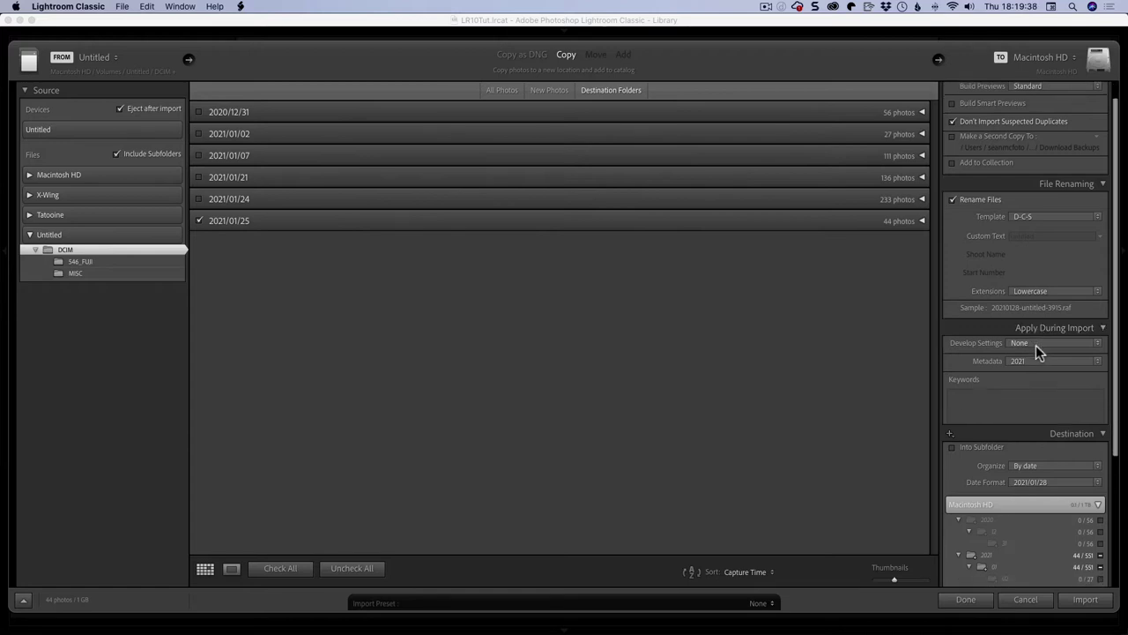
scroll(1035, 344, "down", 5)
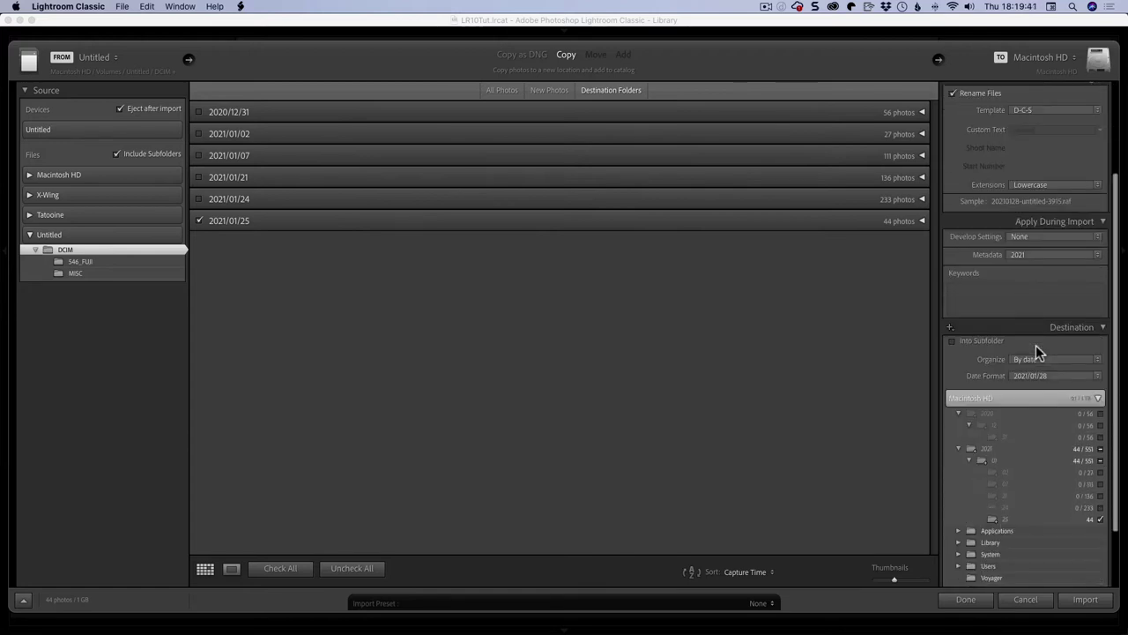
scroll(1035, 346, "down", 2)
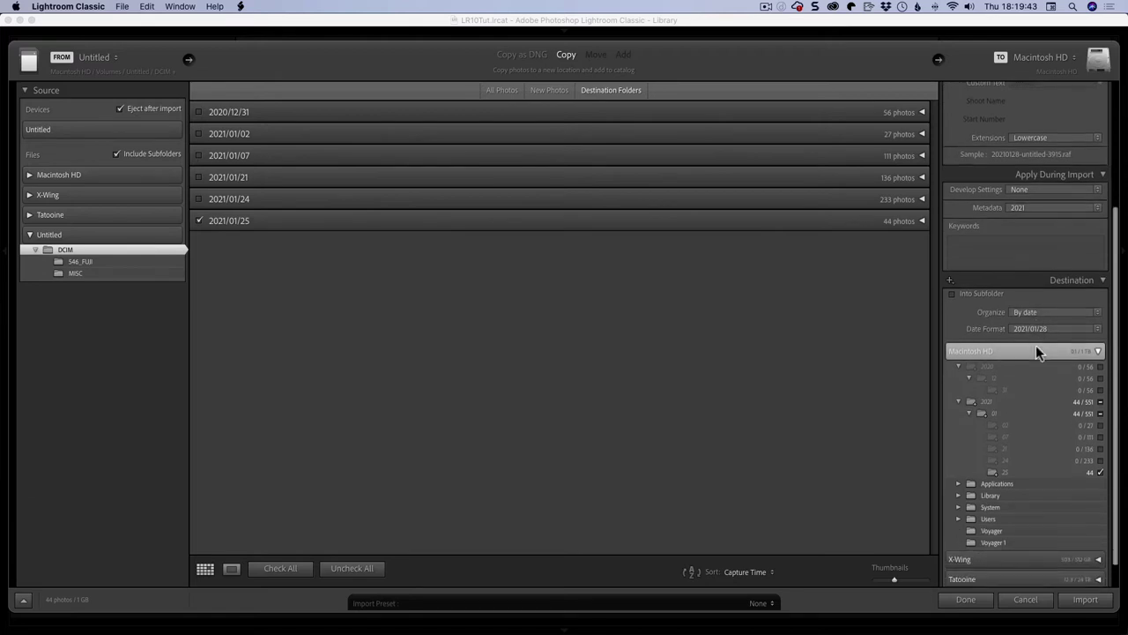
scroll(1036, 351, "down", 2)
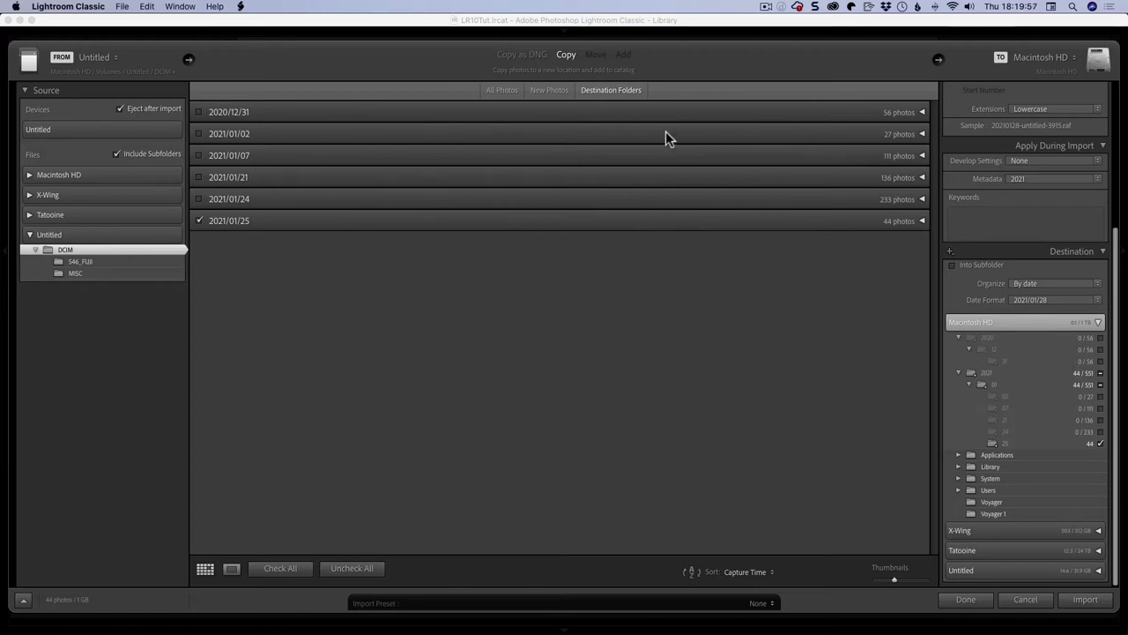
left_click(1054, 302)
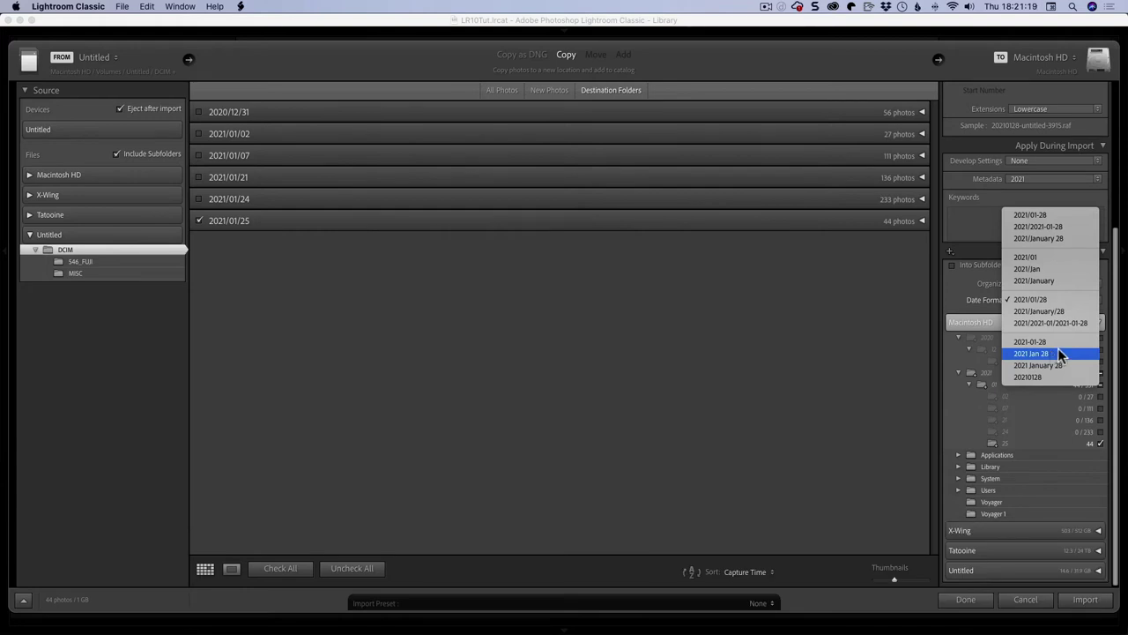
- Dismiss the date formats and set Organize to Into one folder
left_click(981, 228)
left_click(1041, 283)
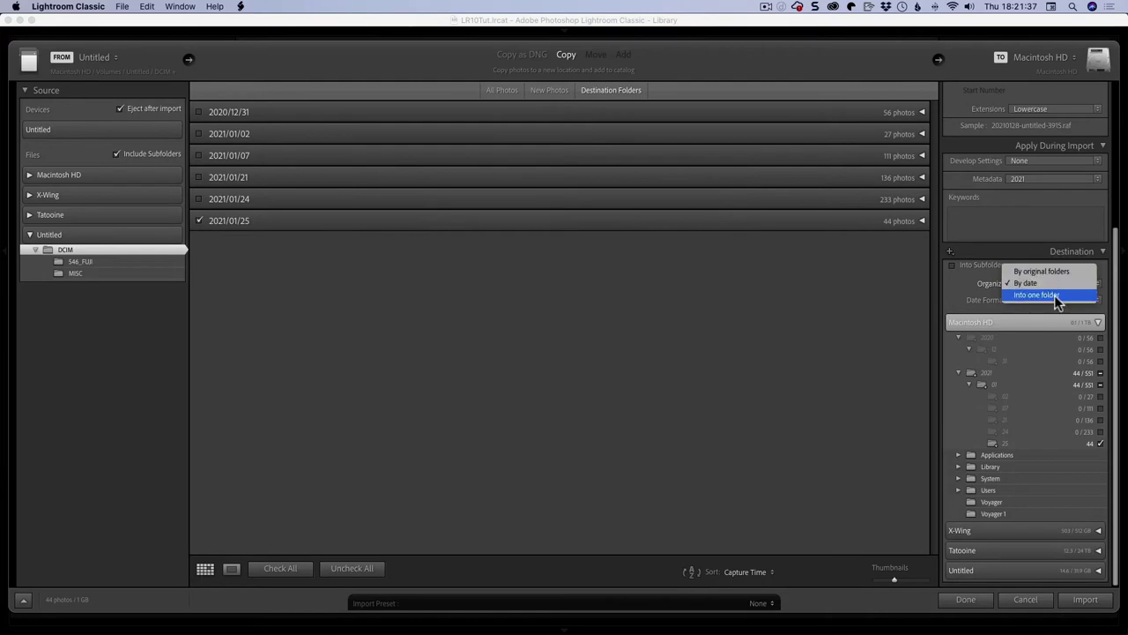
left_click(1054, 294)
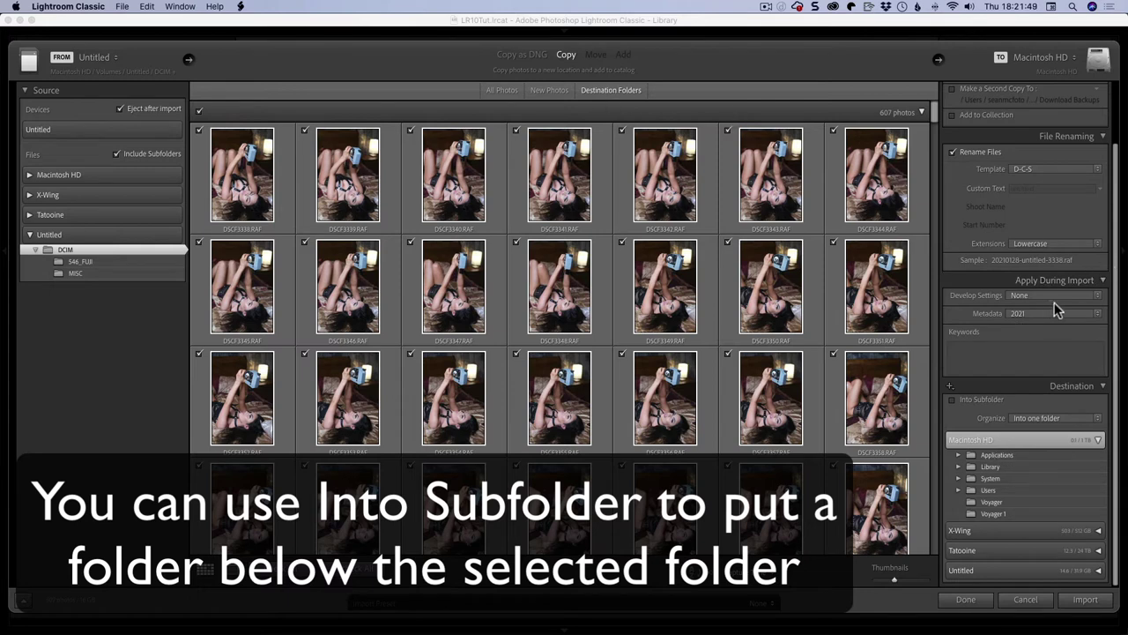
- Set Organize back to By date and make Users > home folder > Pictures the destination
left_click(1067, 416)
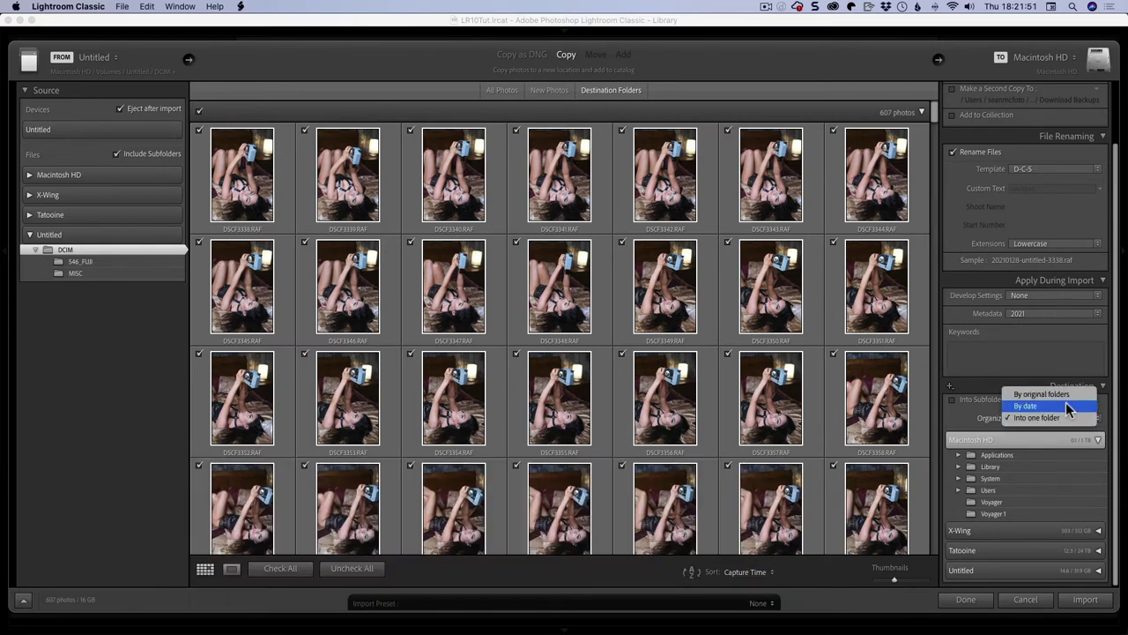
left_click(1065, 406)
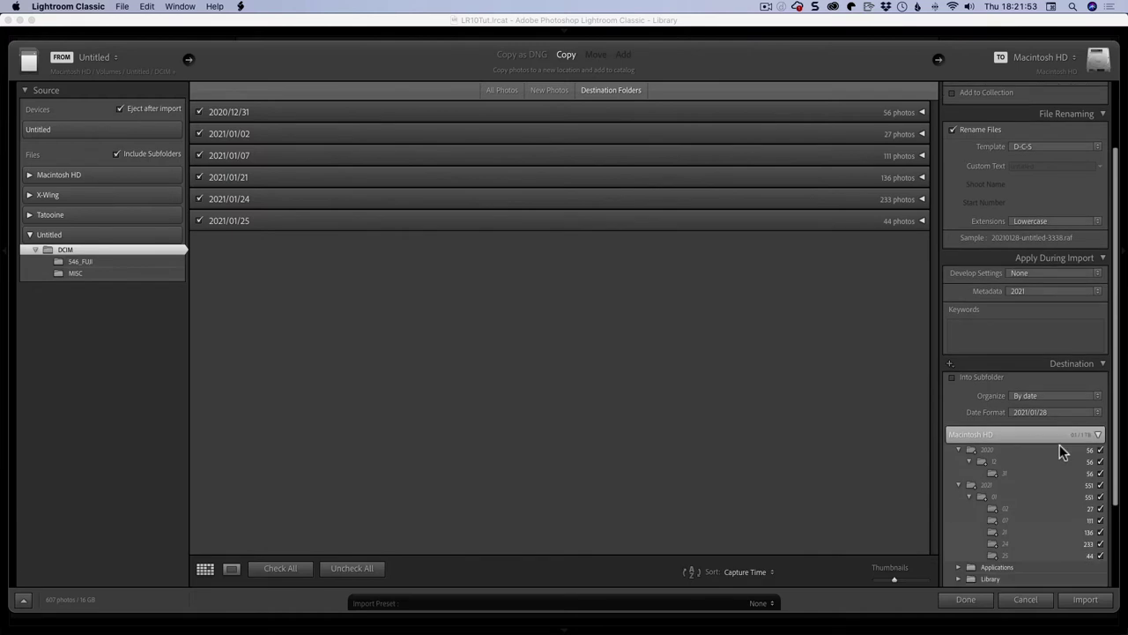
scroll(1059, 445, "down", 2)
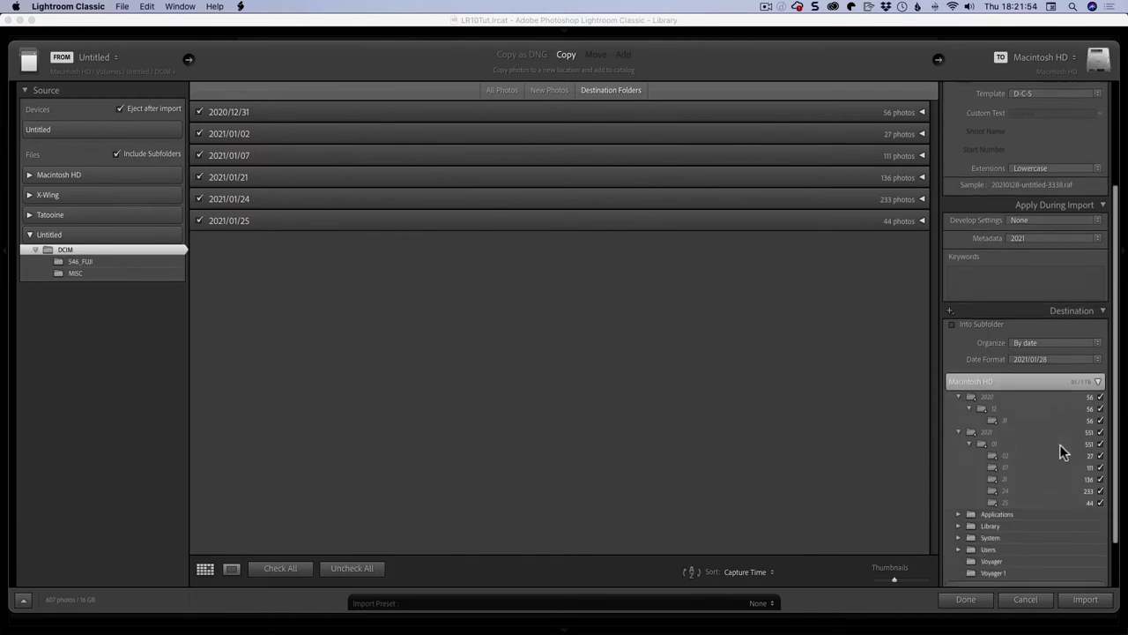
left_click(984, 550)
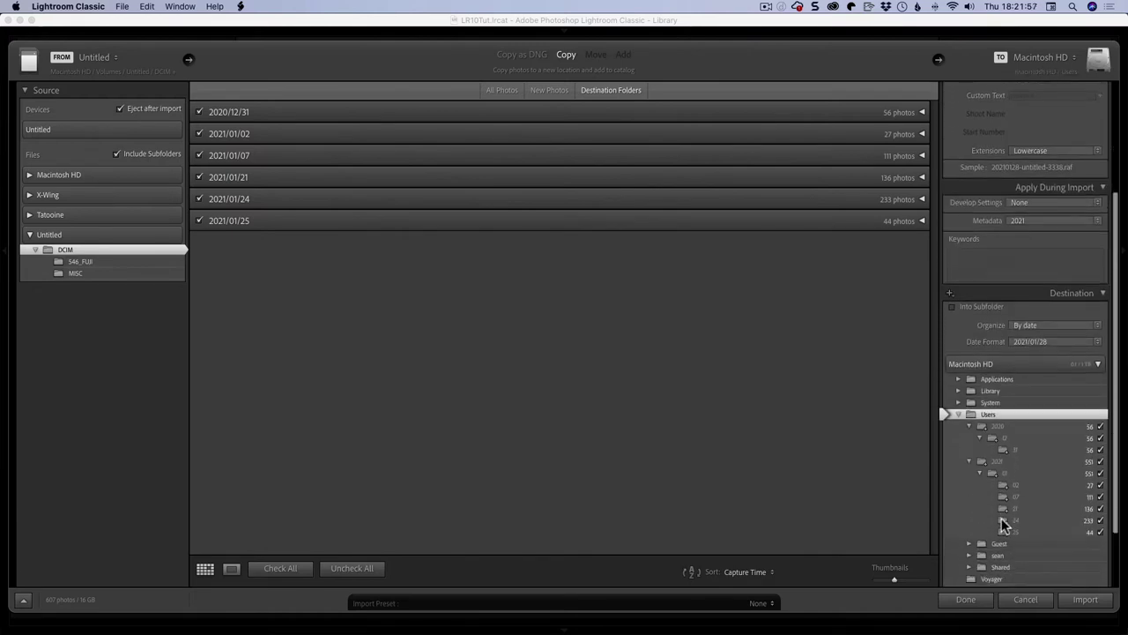
scroll(1001, 518, "down", 3)
left_click(992, 476)
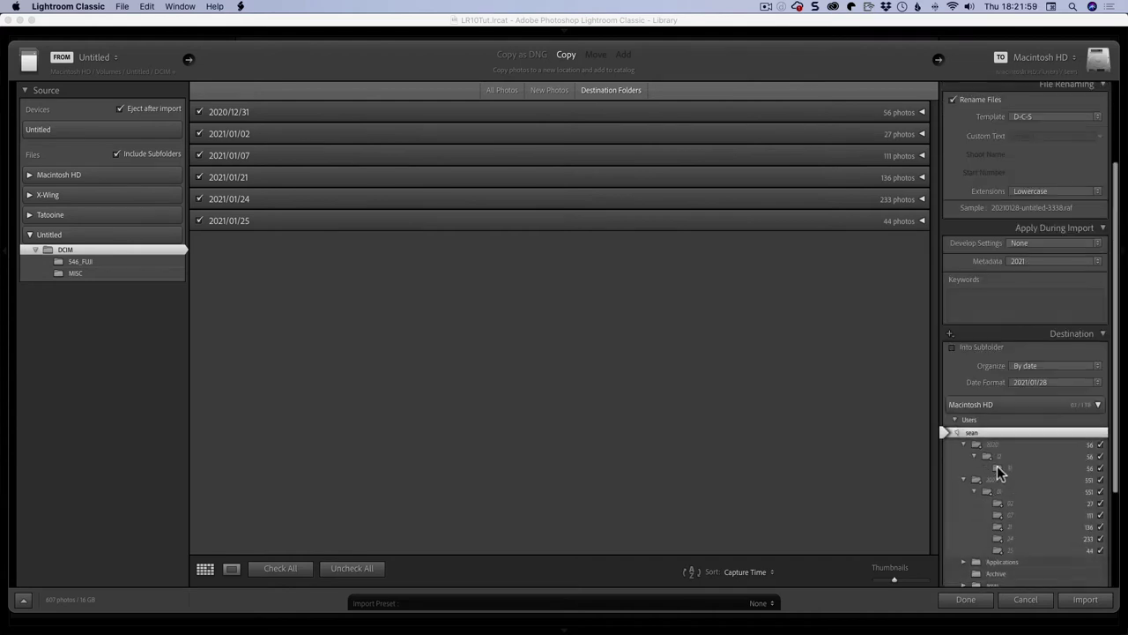
scroll(987, 493, "down", 5)
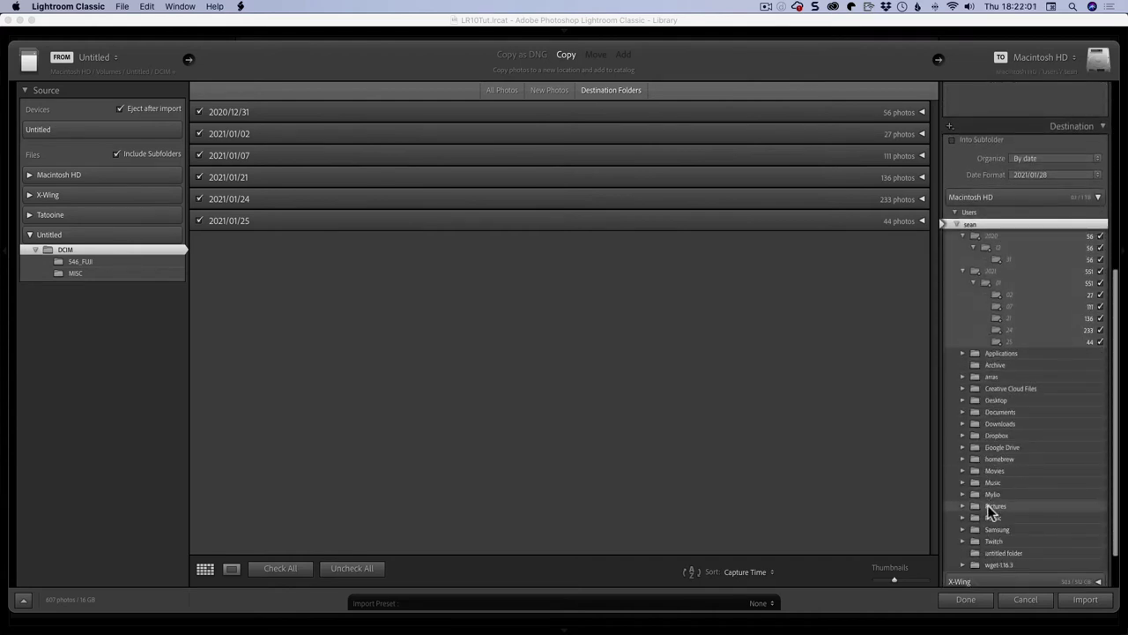
left_click(988, 504)
left_click(997, 315)
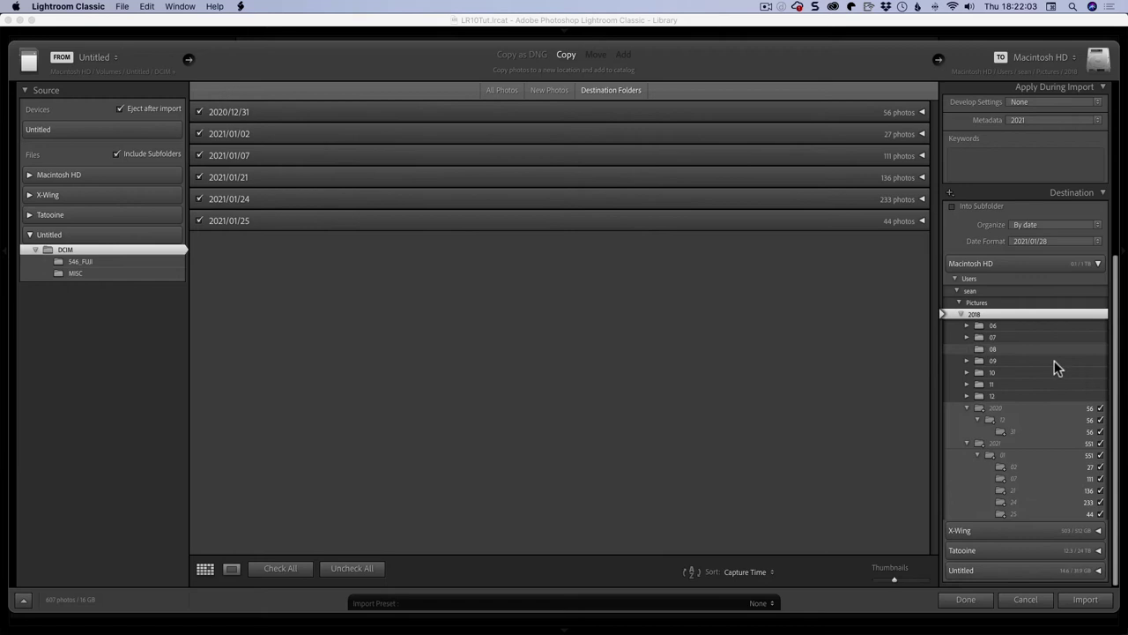
left_click(969, 303)
scroll(968, 302, "up", 2)
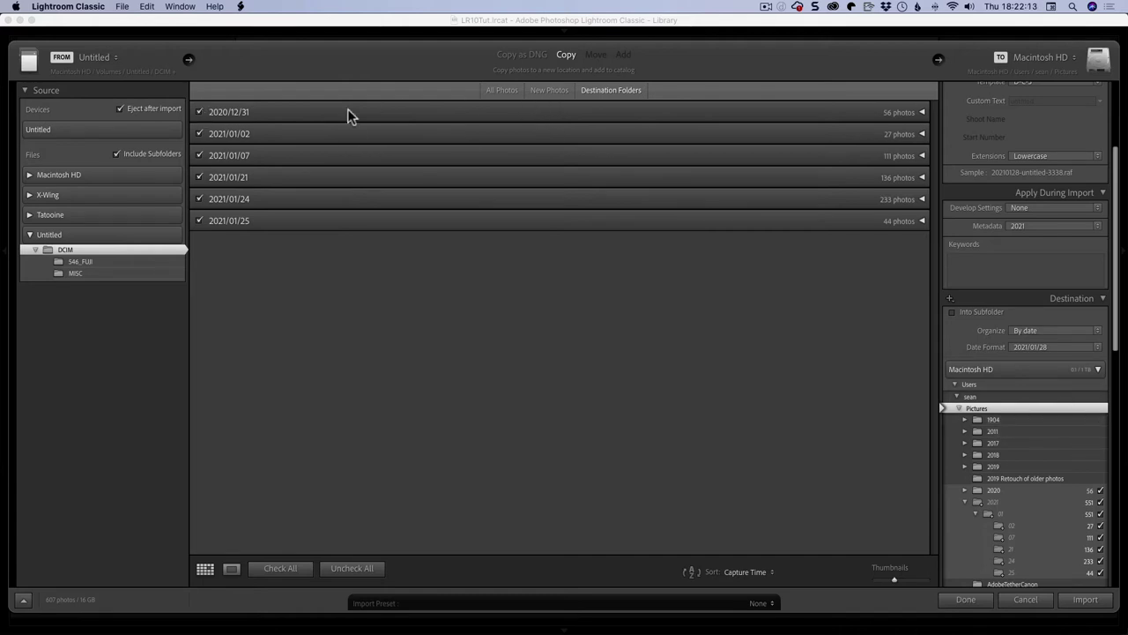
- Uncheck the 2020/12/31, 01/02, 01/07, 01/21 and 01/24 groups, leaving only 2021/01/25 checked
left_click(204, 134)
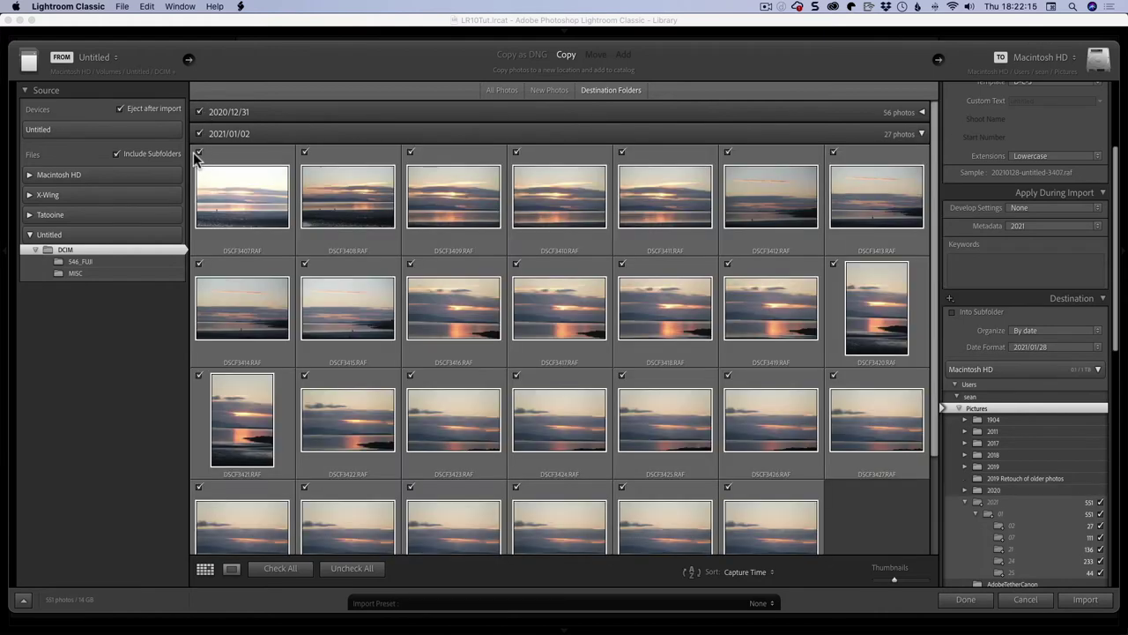
left_click(200, 134)
left_click(200, 111)
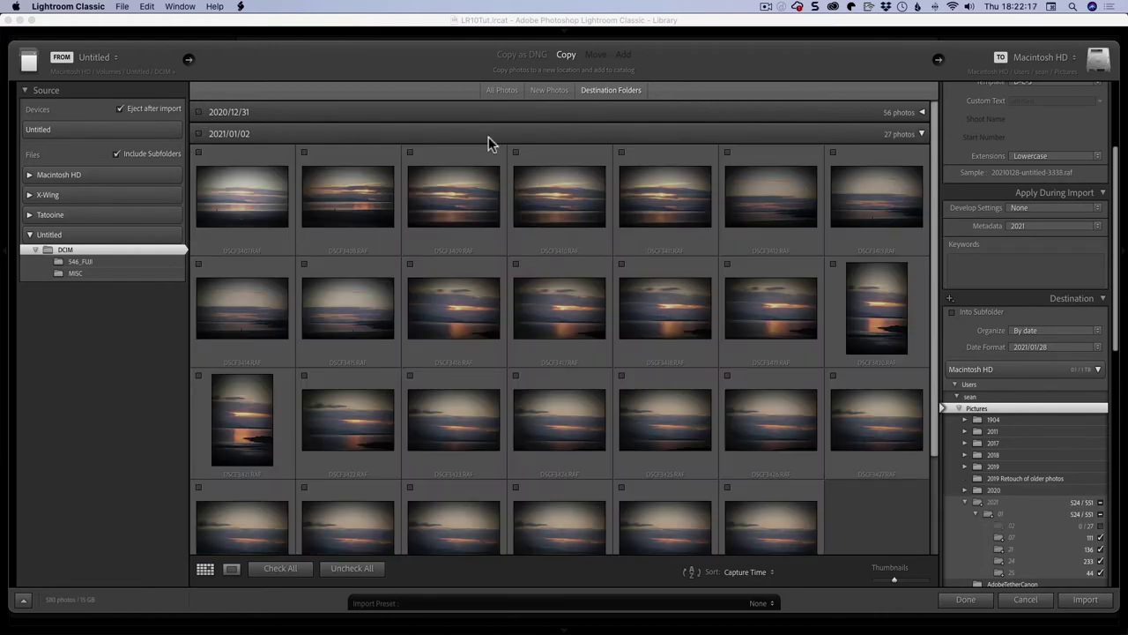
left_click(918, 133)
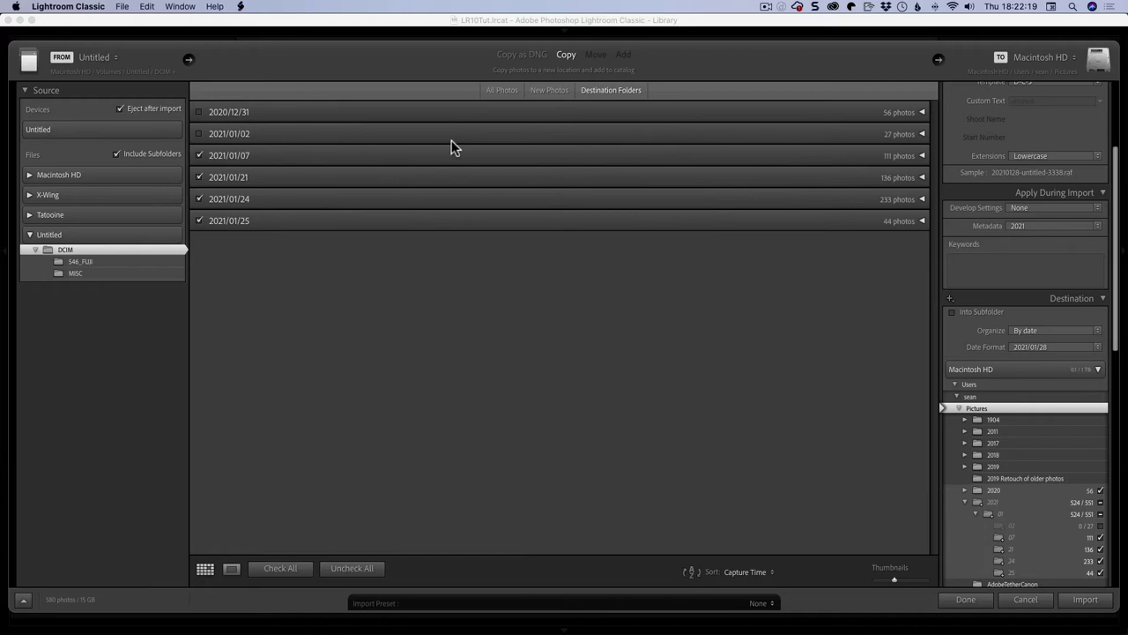
left_click(199, 156)
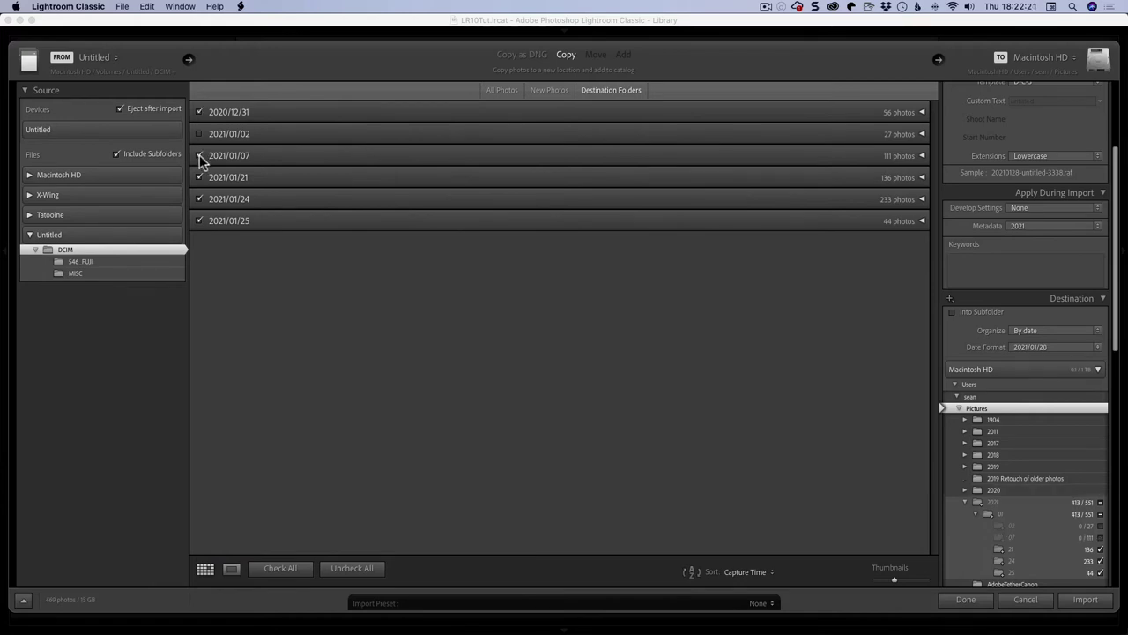
left_click(201, 112)
left_click(199, 176)
left_click(200, 199)
- Turn on Add to Collection in File Handling, targeting the Frosty Morning collection
scroll(1046, 213, "up", 5)
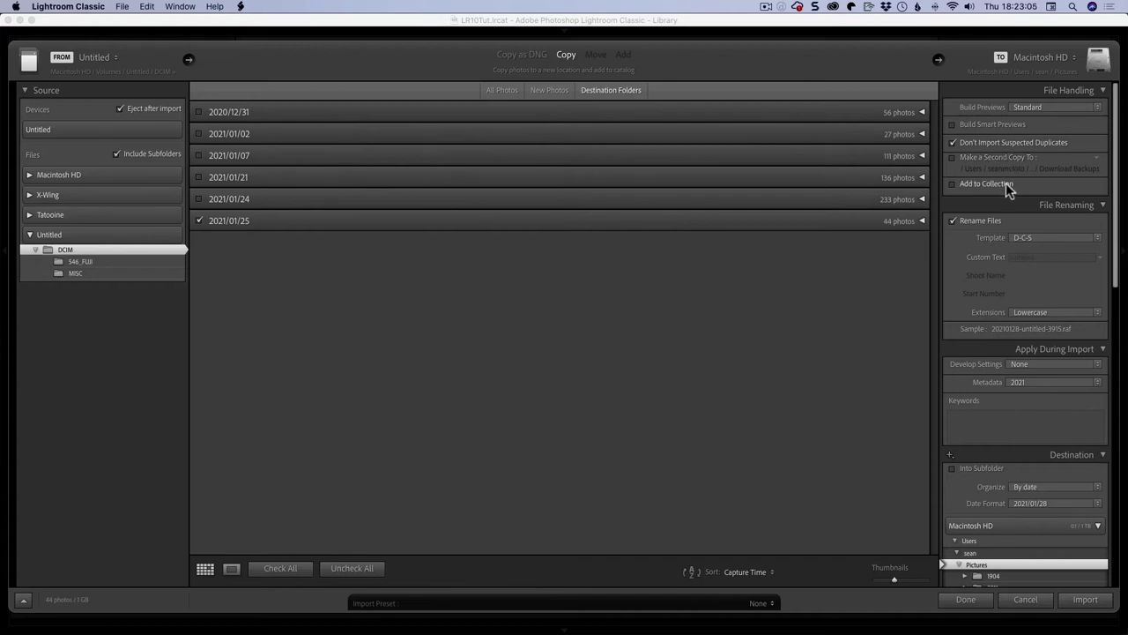
left_click(956, 184)
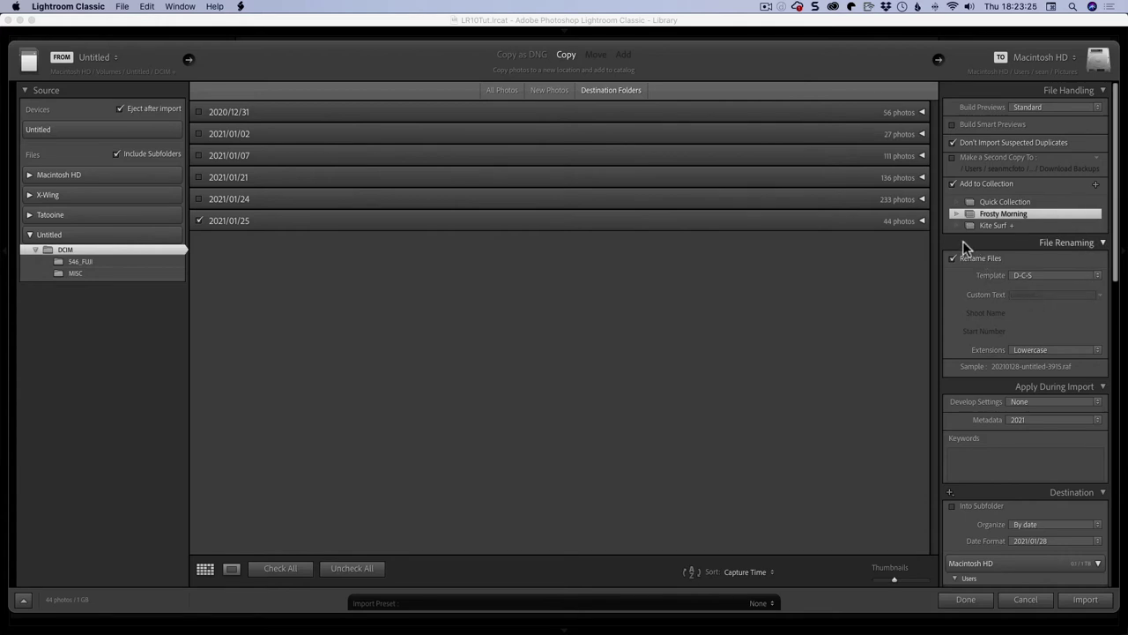
- Keep the D-C-S renaming template after checking the list, and place the cursor in Custom Text
left_click(1042, 274)
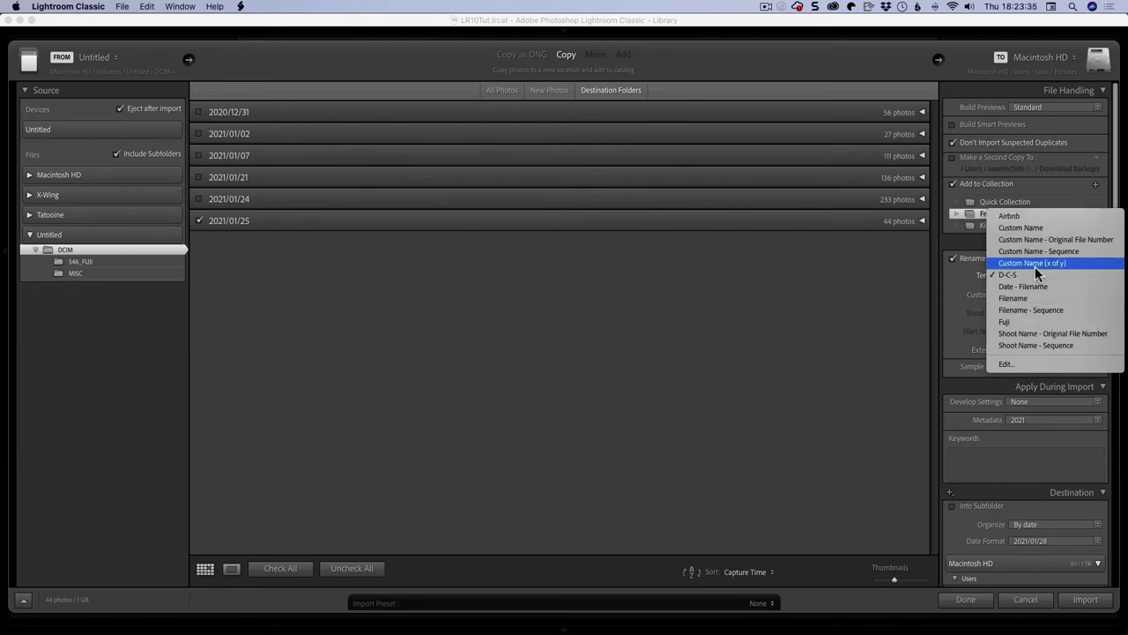
left_click(959, 289)
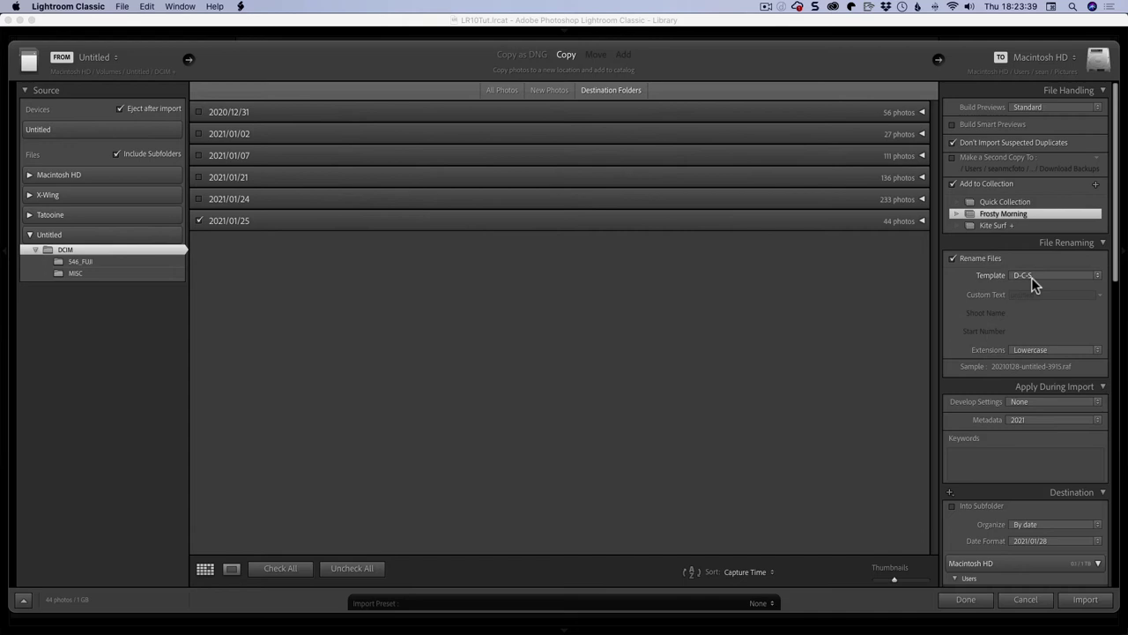
left_click(1035, 275)
left_click(958, 295)
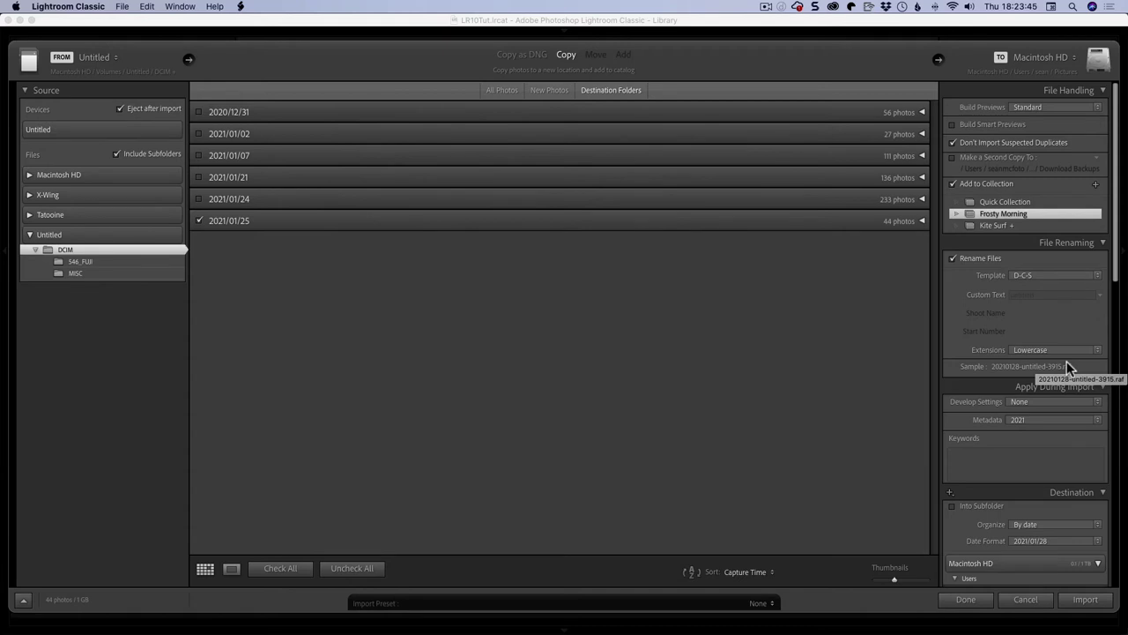
left_click(1044, 296)
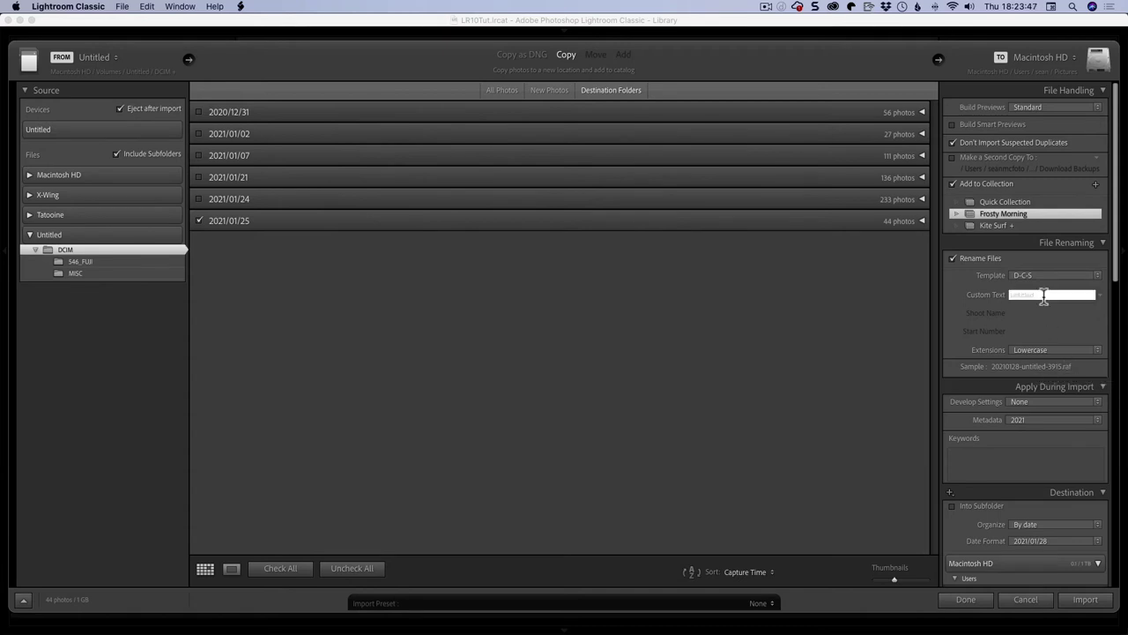
- Enter Frosty-Morning as the custom file-name text, correcting the typo
type("Fro")
type("sty-")
type("Mroning")
key("BackSpace")
key("BackSpace")
key("BackSpace")
key("BackSpace")
key("BackSpace")
key("BackSpace")
type("orning")
left_click_drag(1078, 296, 968, 294)
key("super+c")
- Add the keywords Frost, Morning and nature to the imported photos
left_click(973, 457)
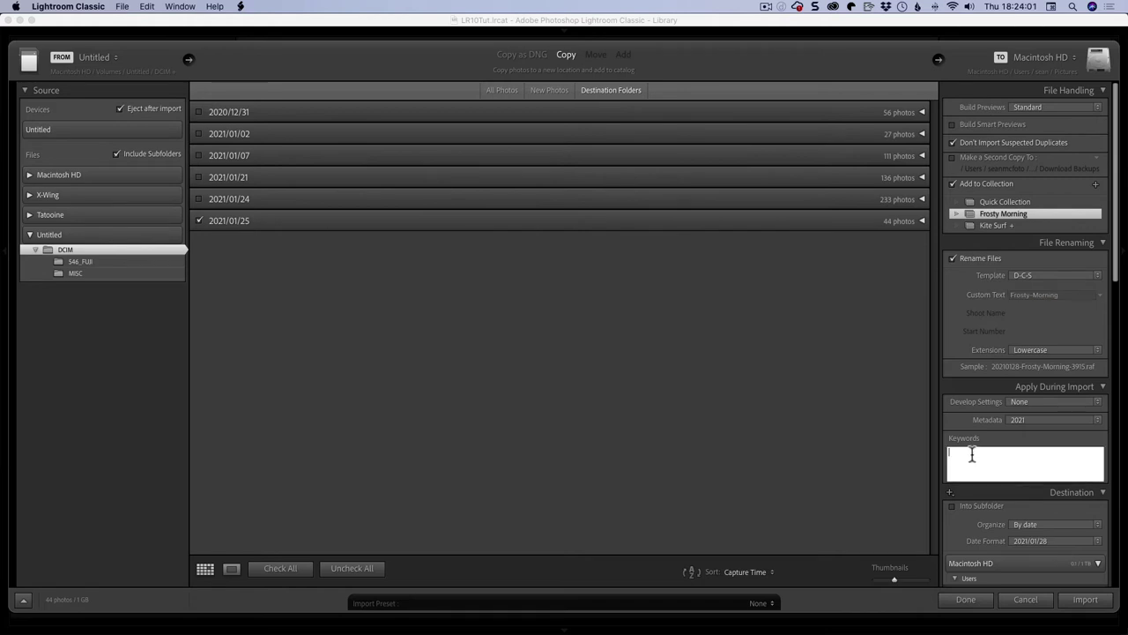
key("super+v")
key("BackSpace")
key("BackSpace")
type(",")
left_click(1008, 460)
type(", nature,")
- Expand the 2021/01/25 group and scroll through its frosty photo thumbnails
left_click(920, 222)
scroll(564, 379, "down", 3)
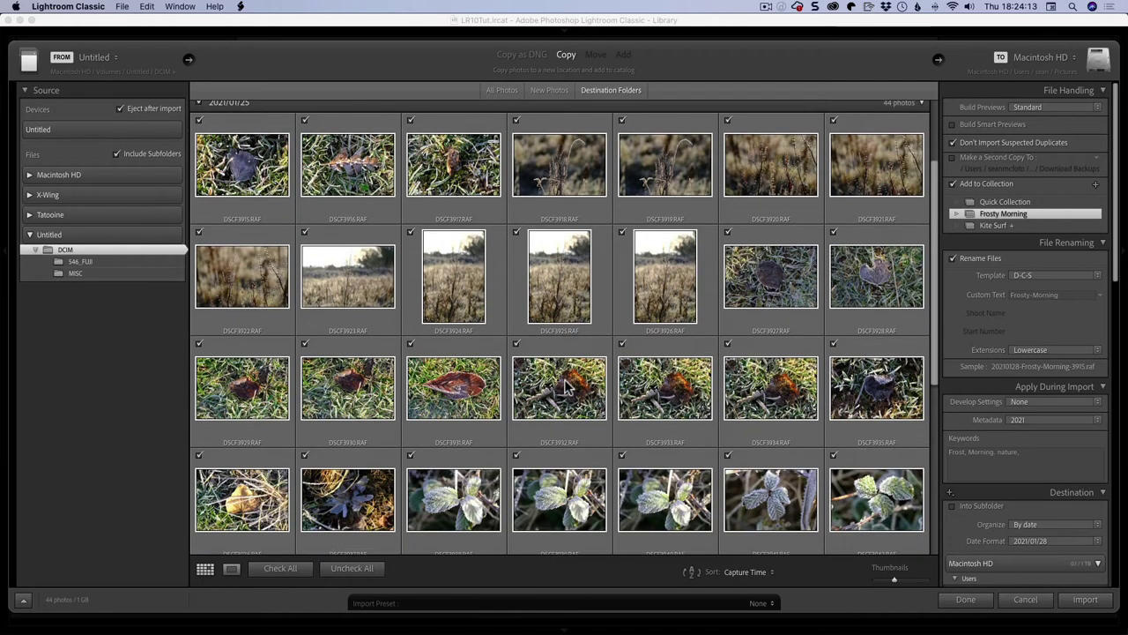
scroll(564, 380, "down", 2)
scroll(564, 380, "up", 5)
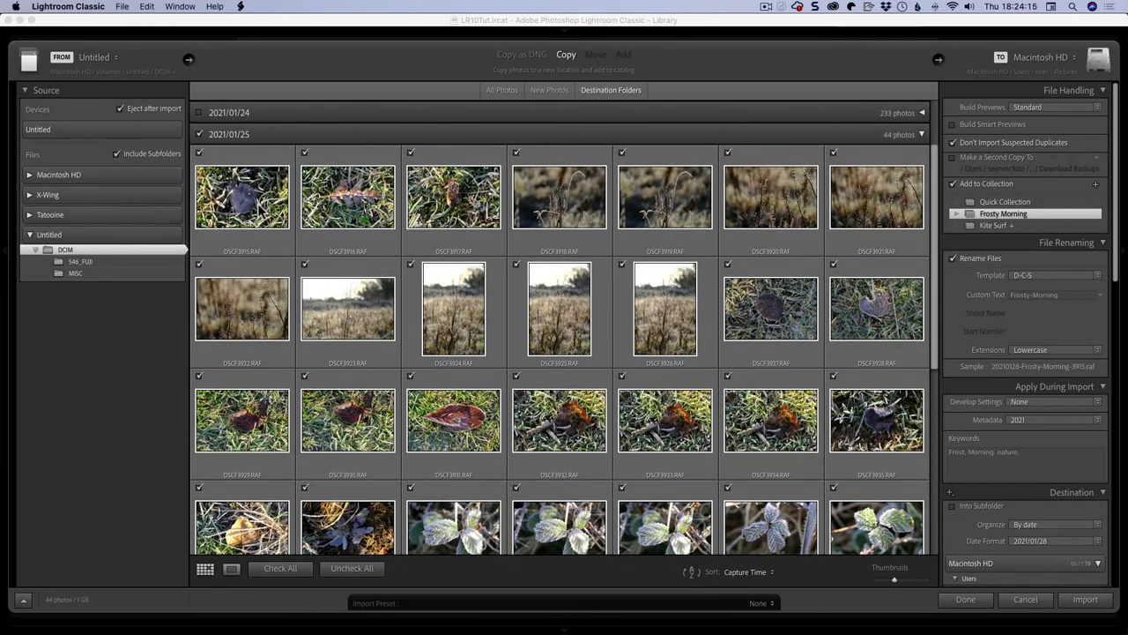
- View the first frosty leaf photo in Loupe, keep it included in the import, and return to Grid
double_click(258, 204)
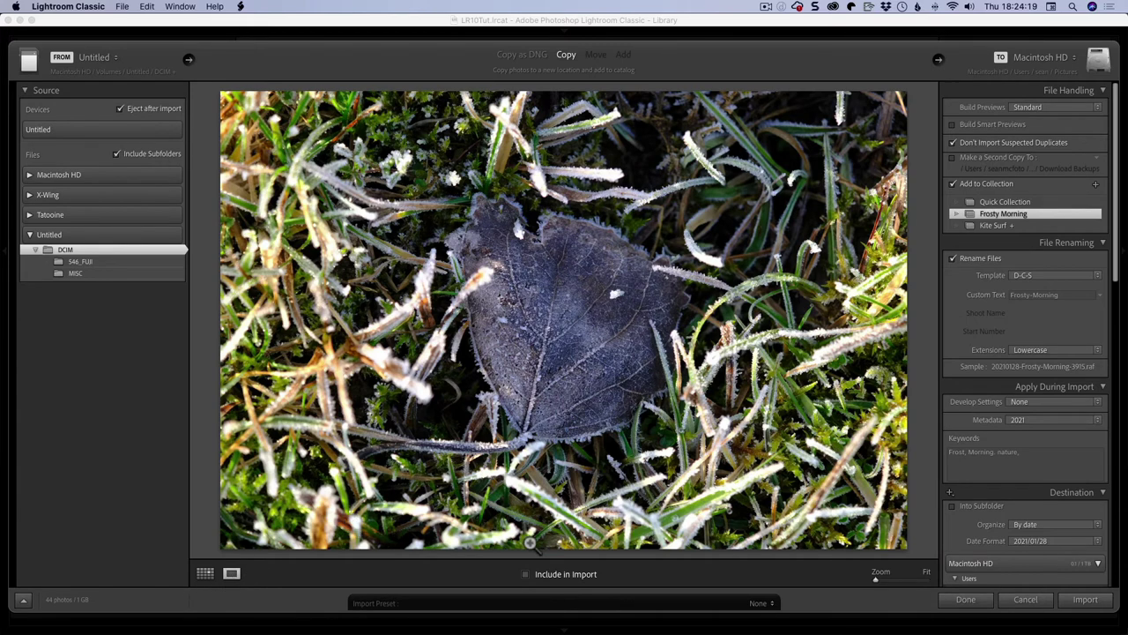
left_click(537, 577)
left_click(542, 574)
left_click(204, 573)
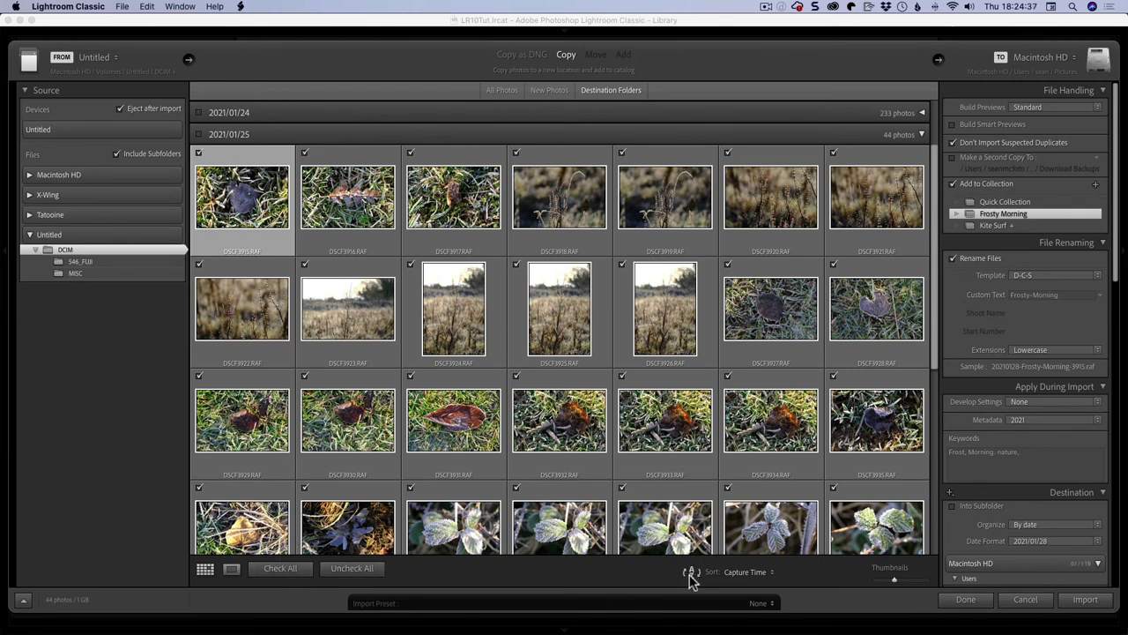
left_click(745, 572)
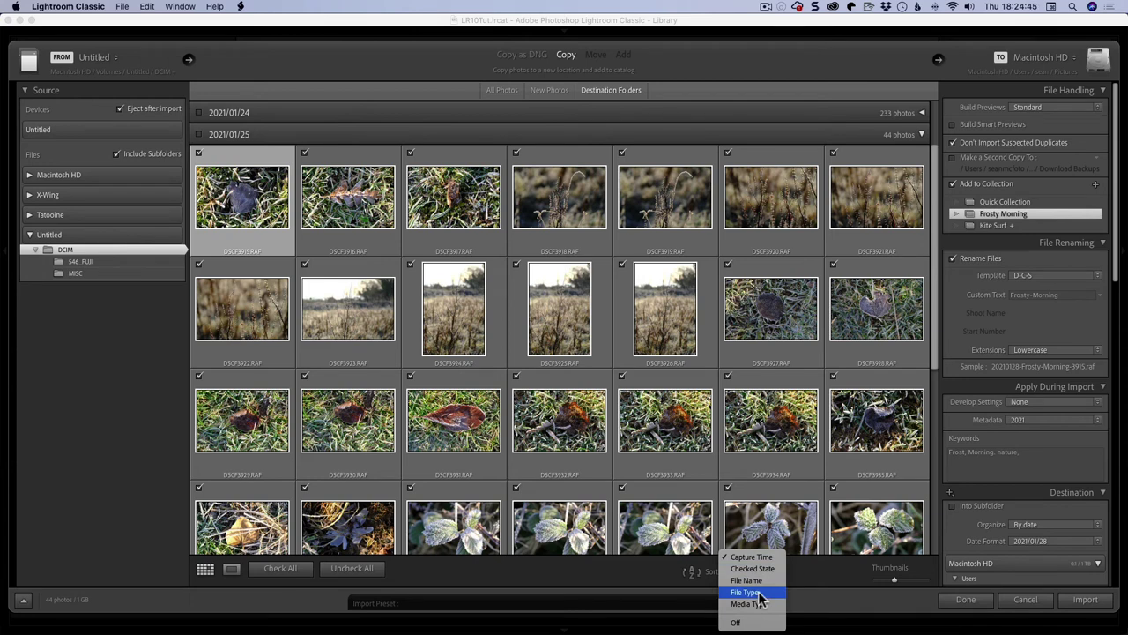
left_click(899, 579)
left_click_drag(899, 579, 893, 578)
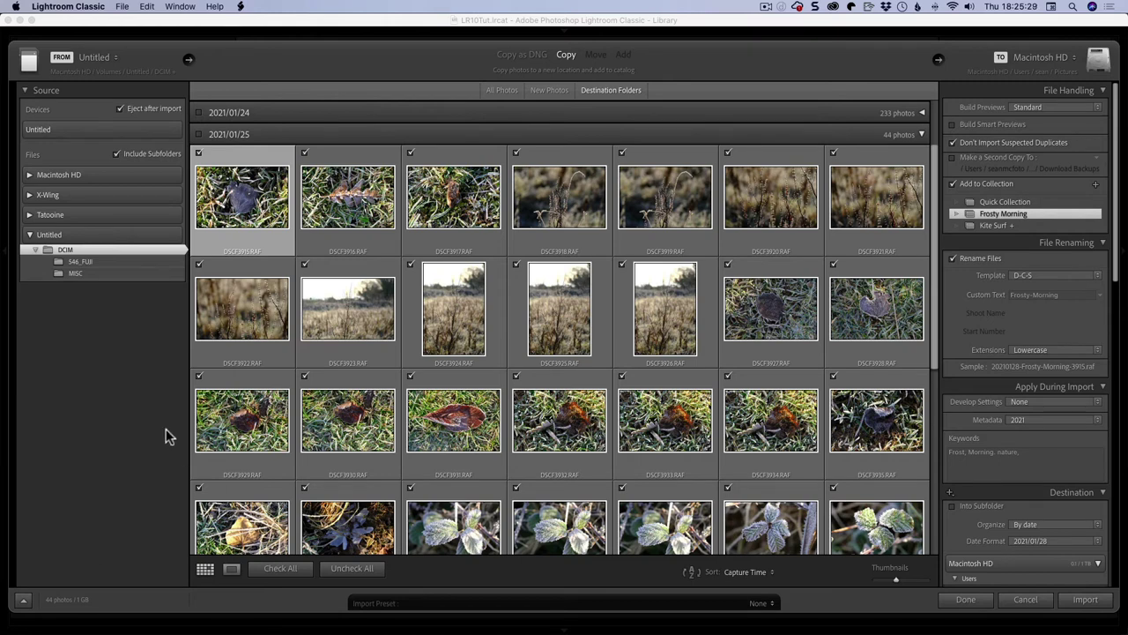
left_click(25, 601)
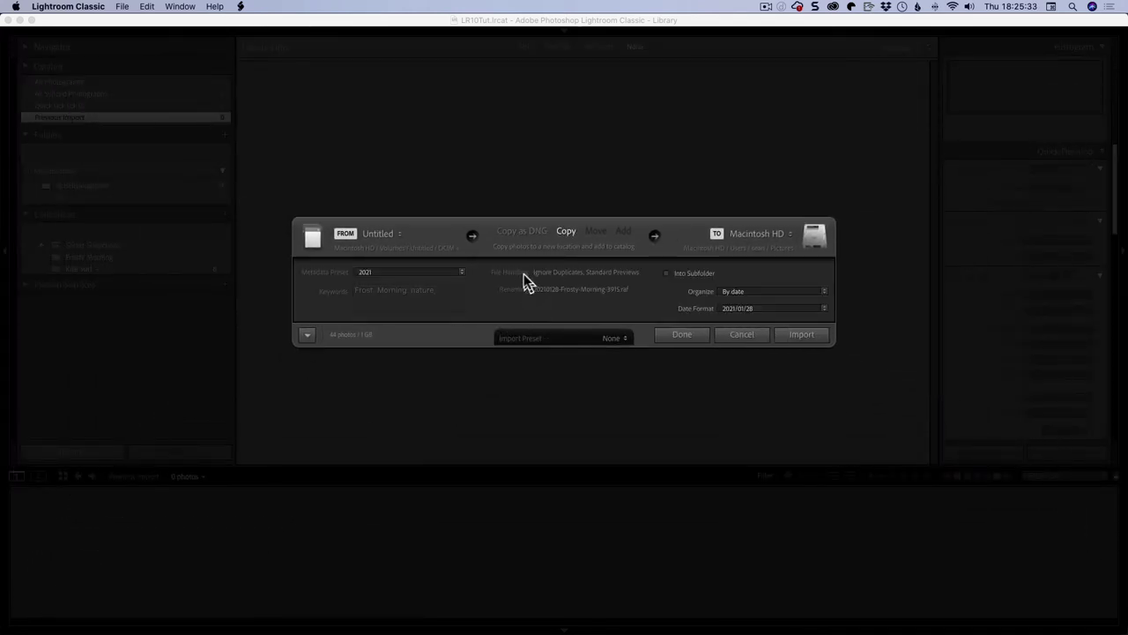
left_click(309, 335)
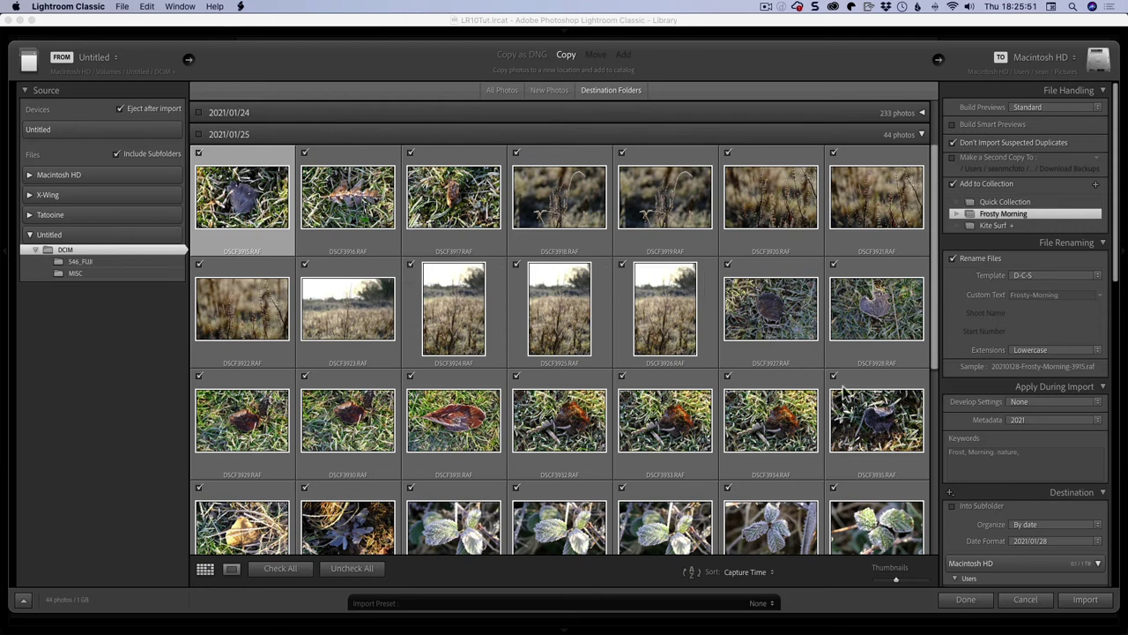
scroll(1038, 405, "down", 5)
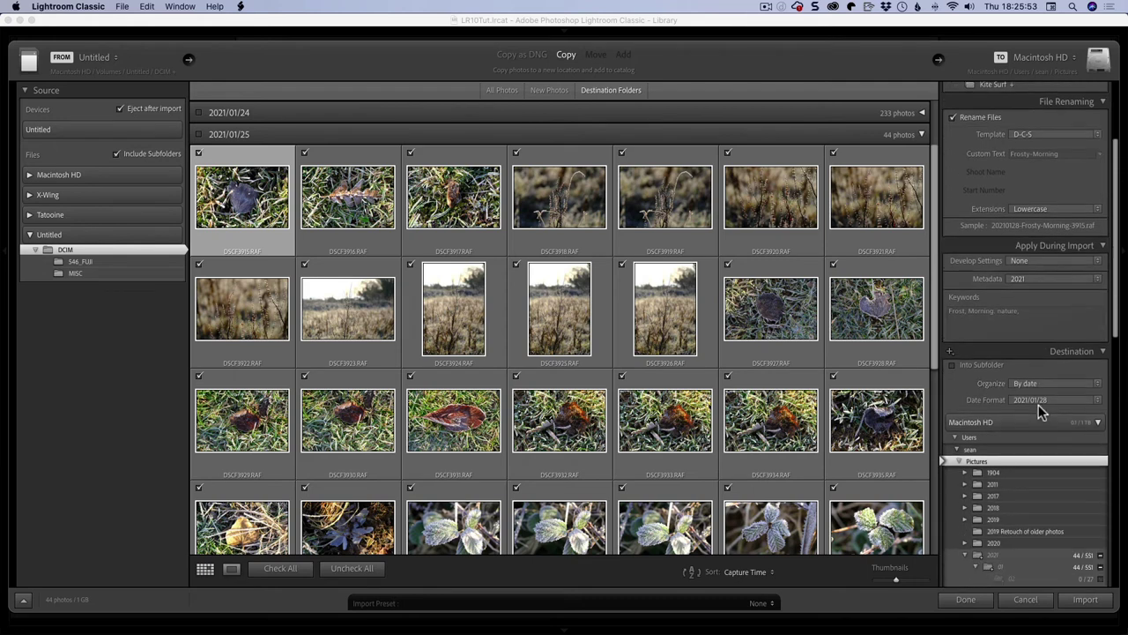
scroll(1038, 405, "up", 4)
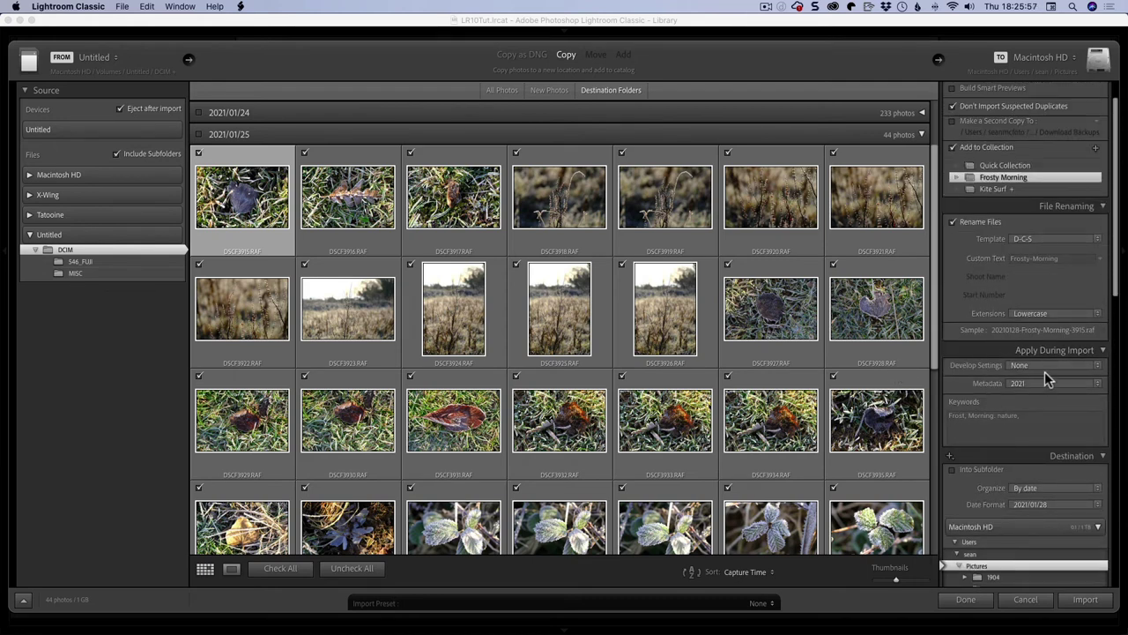
left_click(1035, 365)
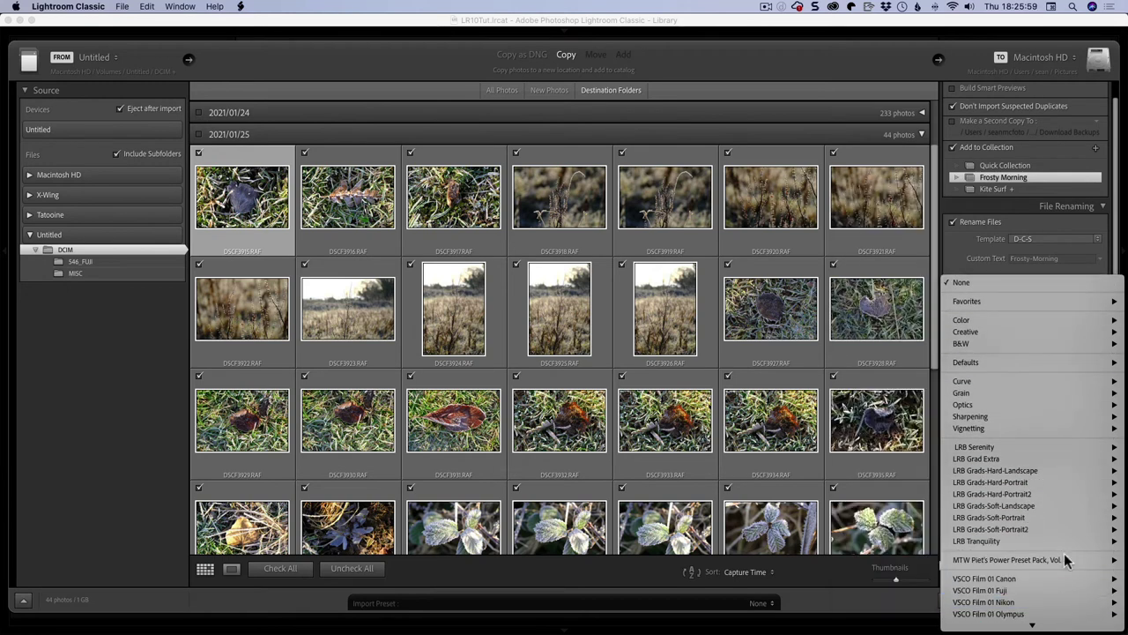
left_click(946, 256)
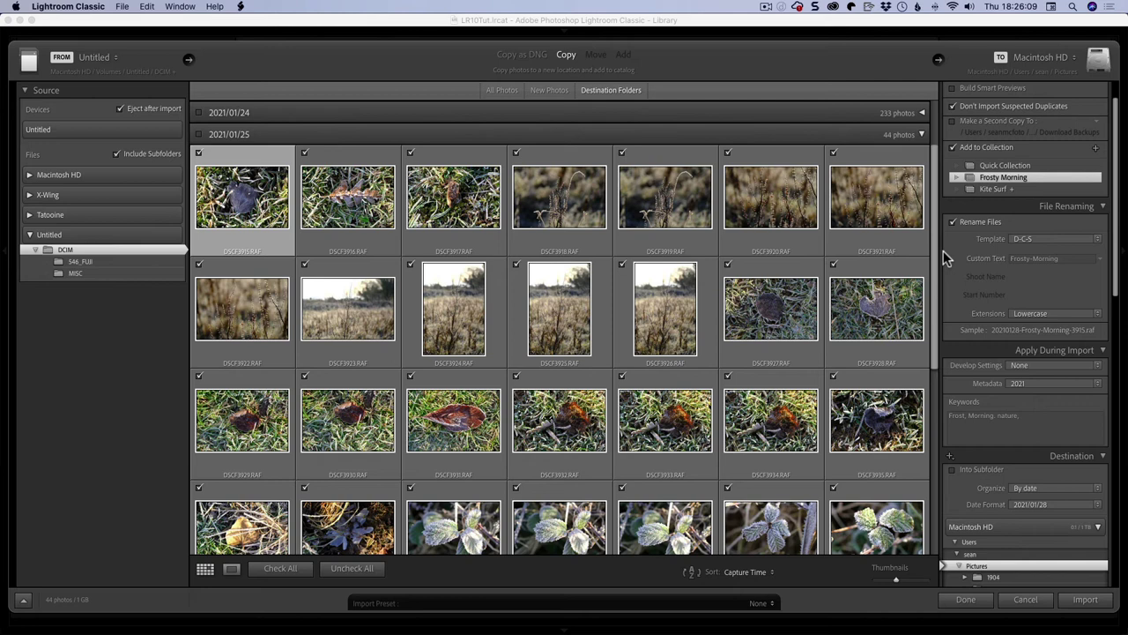
left_click(1019, 385)
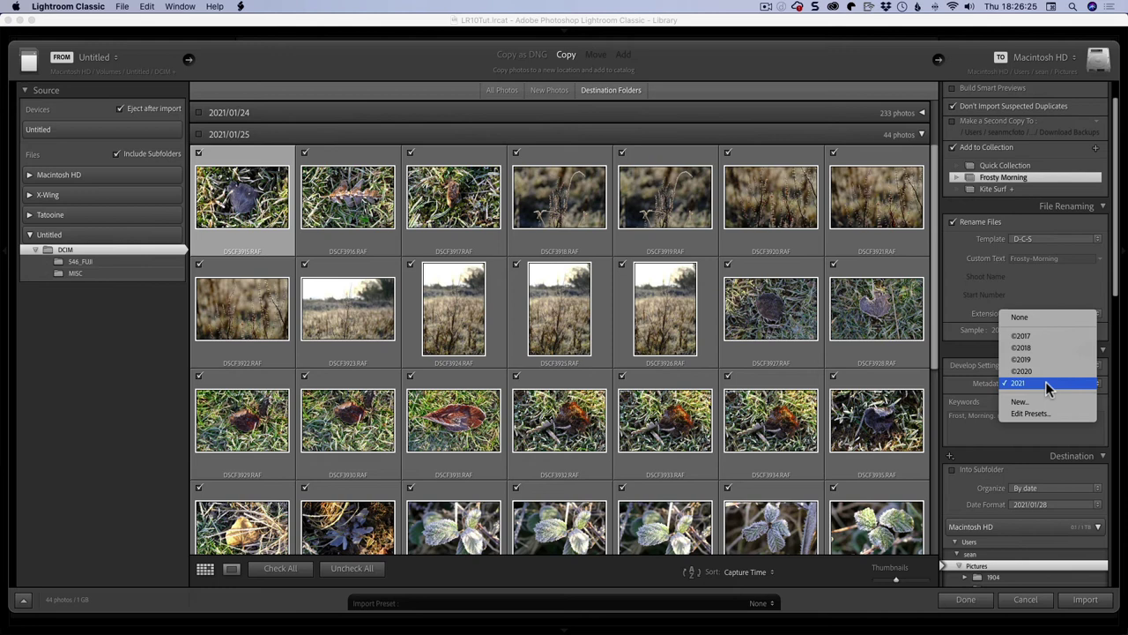
left_click(1046, 381)
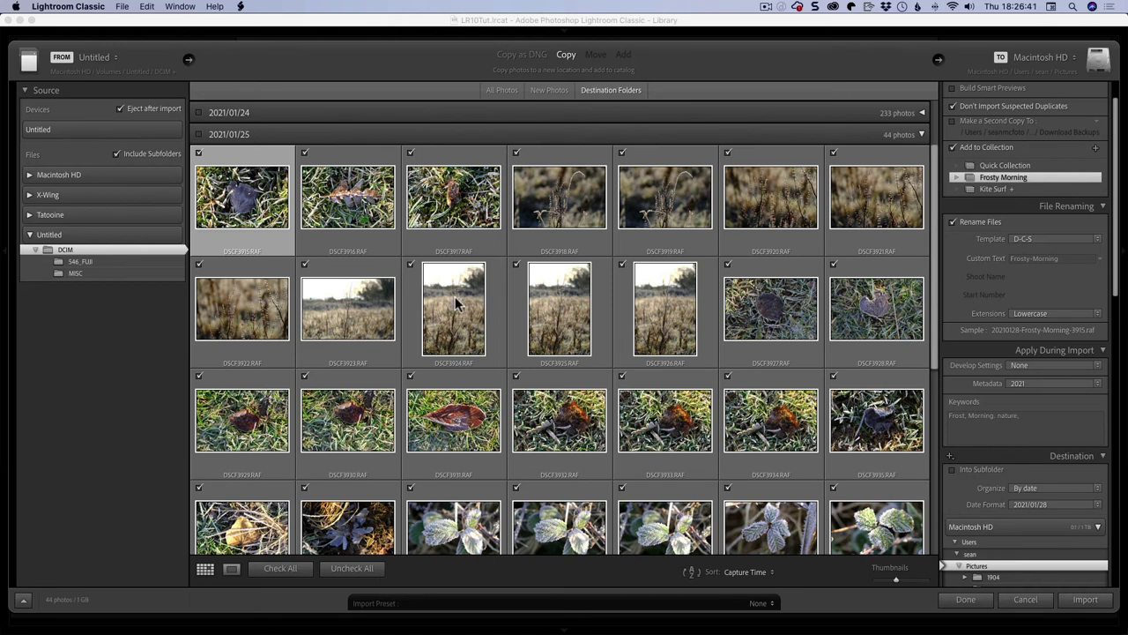
scroll(1041, 140, "up", 2)
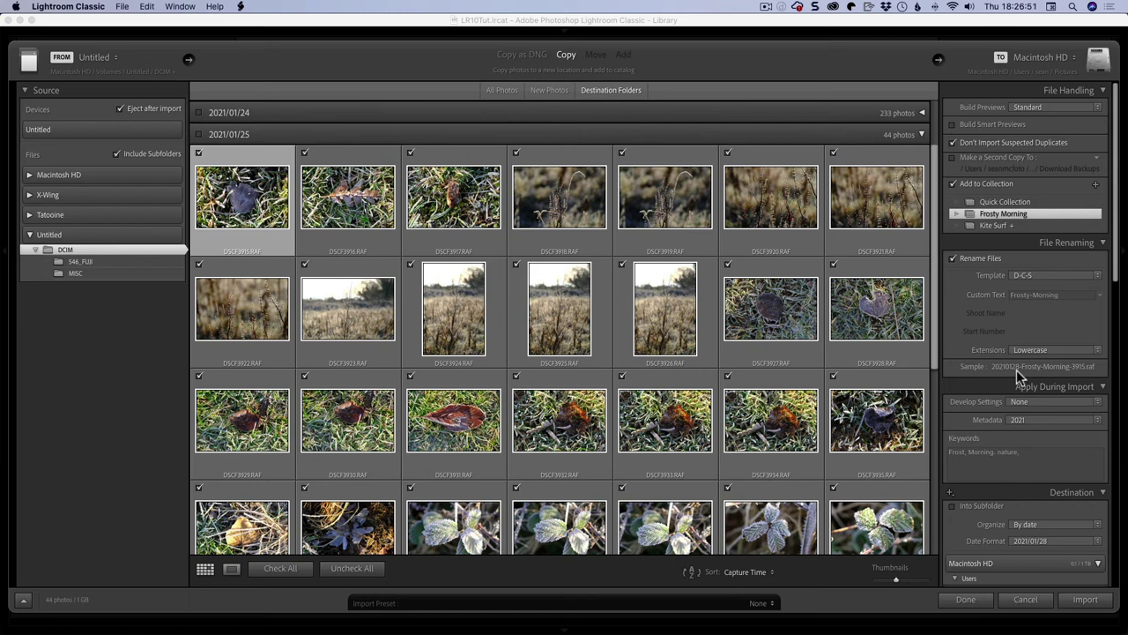
scroll(1073, 369, "down", 3)
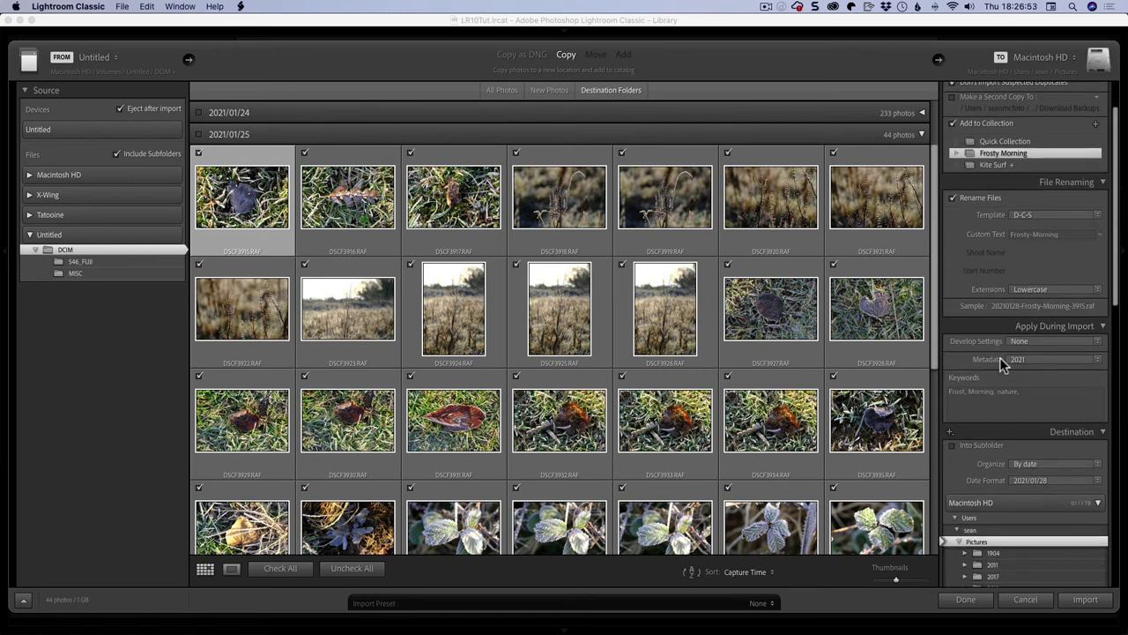
scroll(1018, 389, "down", 2)
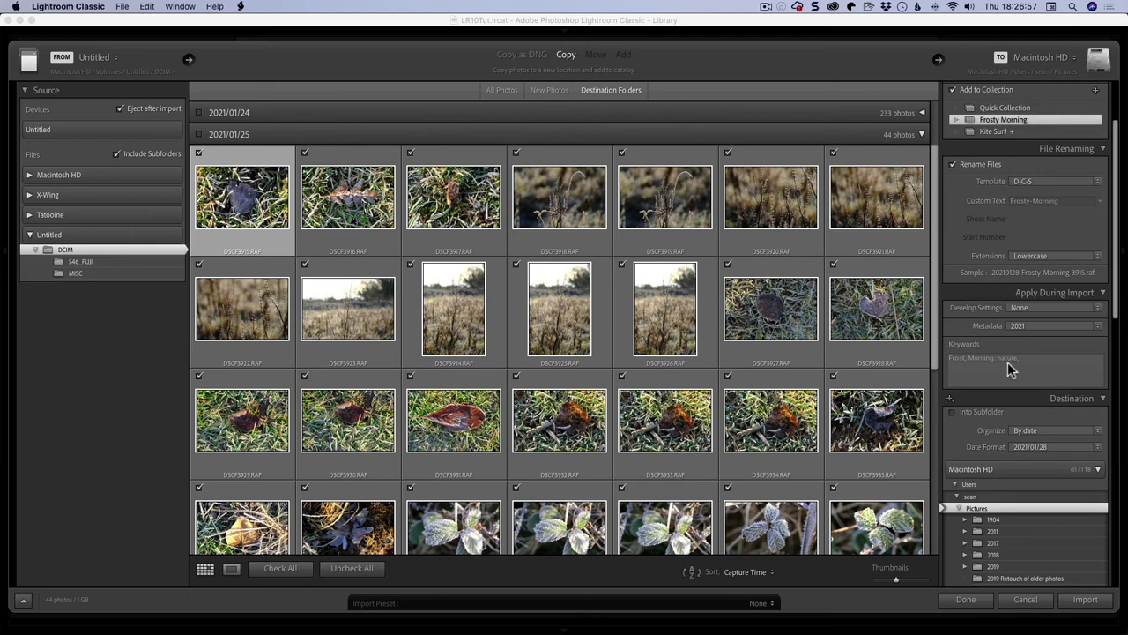
left_click(999, 361)
double_click(1007, 360)
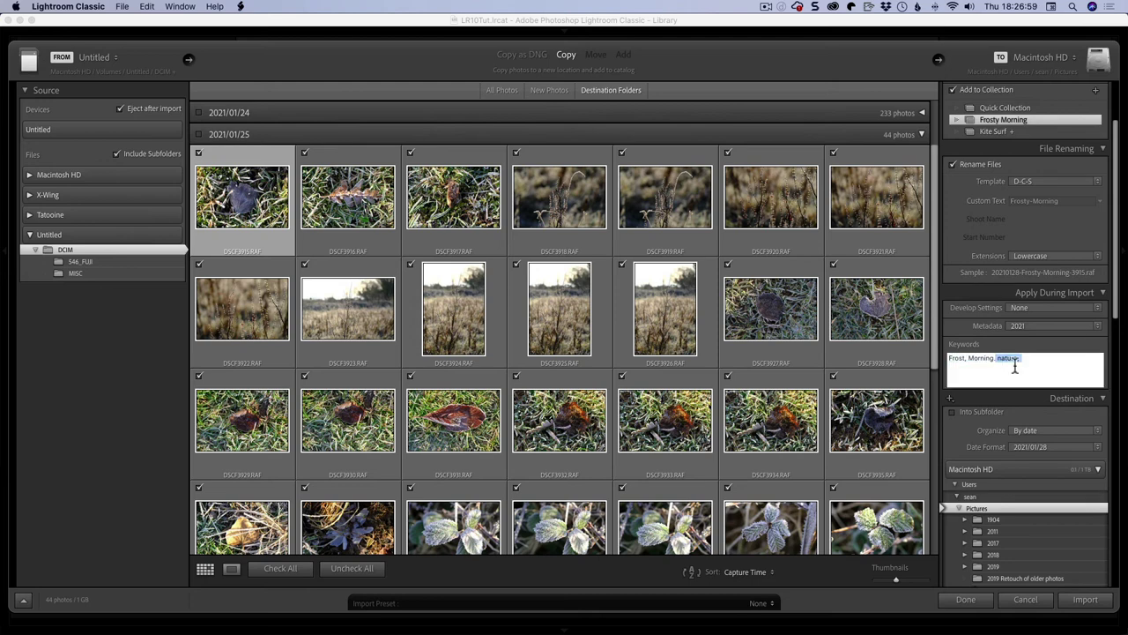
key("Down")
key("Escape")
scroll(1049, 375, "down", 3)
scroll(1064, 427, "down", 3)
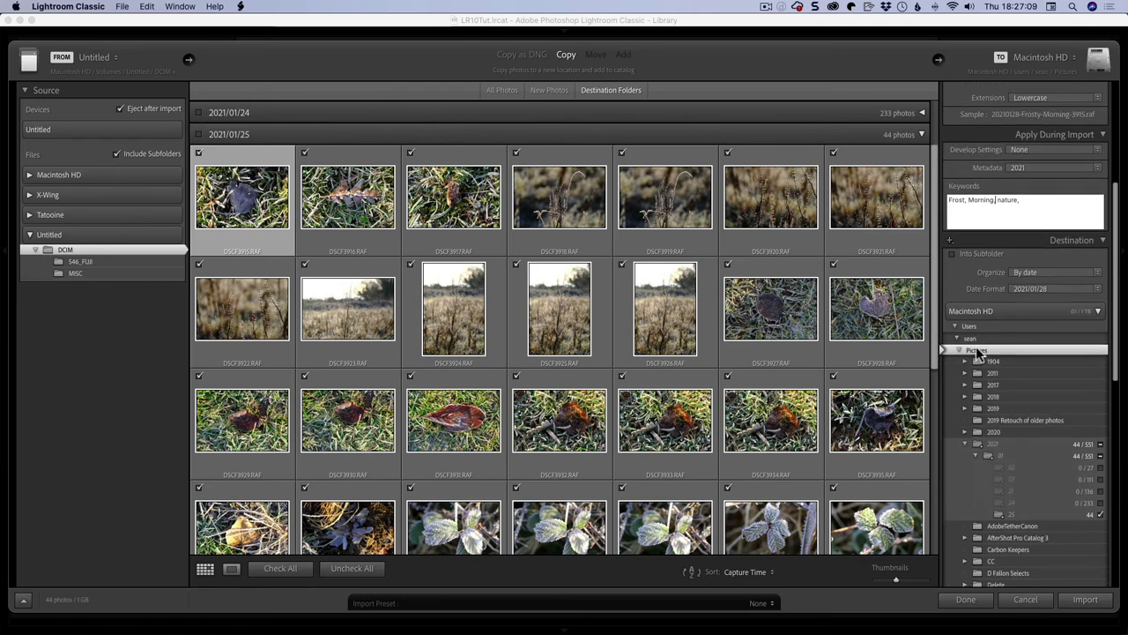
scroll(992, 450, "down", 1)
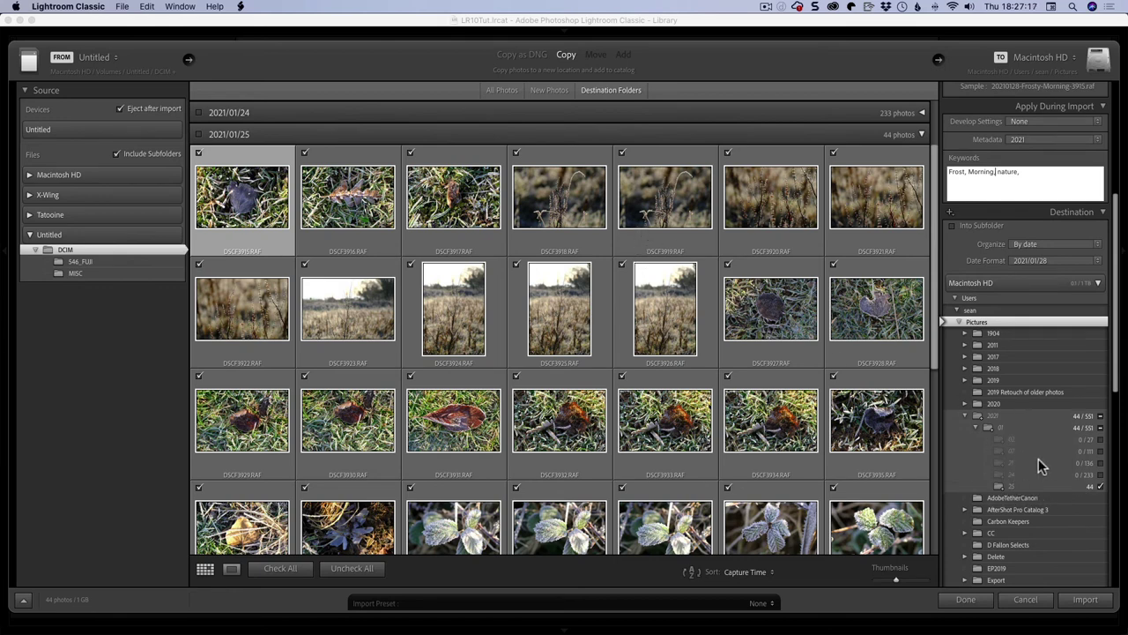
scroll(1040, 466, "down", 2)
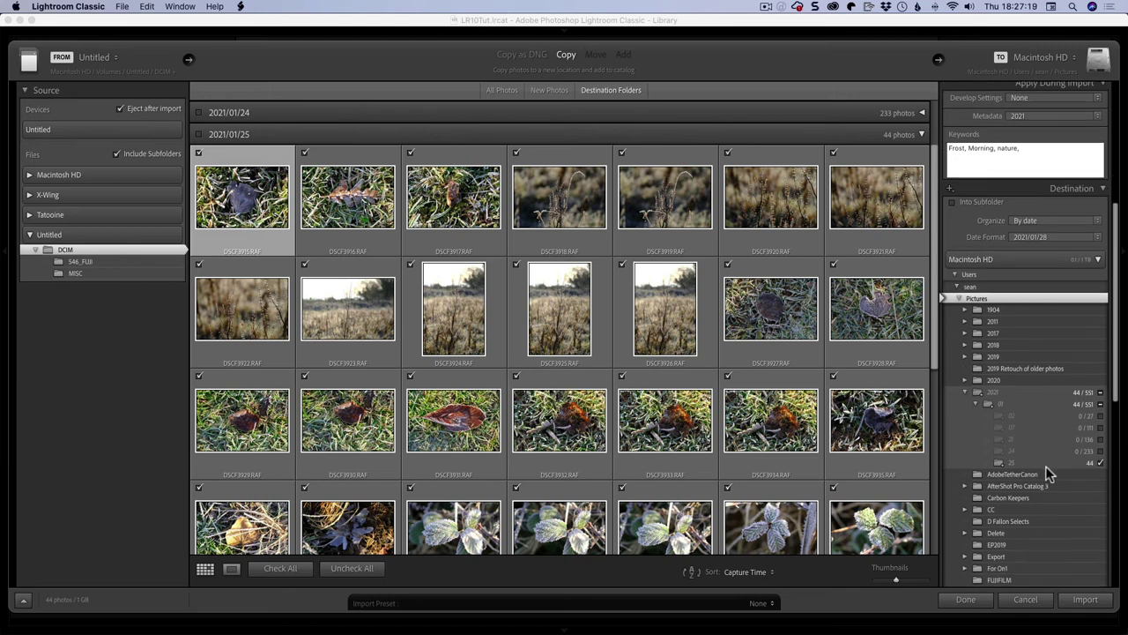
scroll(1019, 420, "down", 1)
scroll(1019, 423, "up", 2)
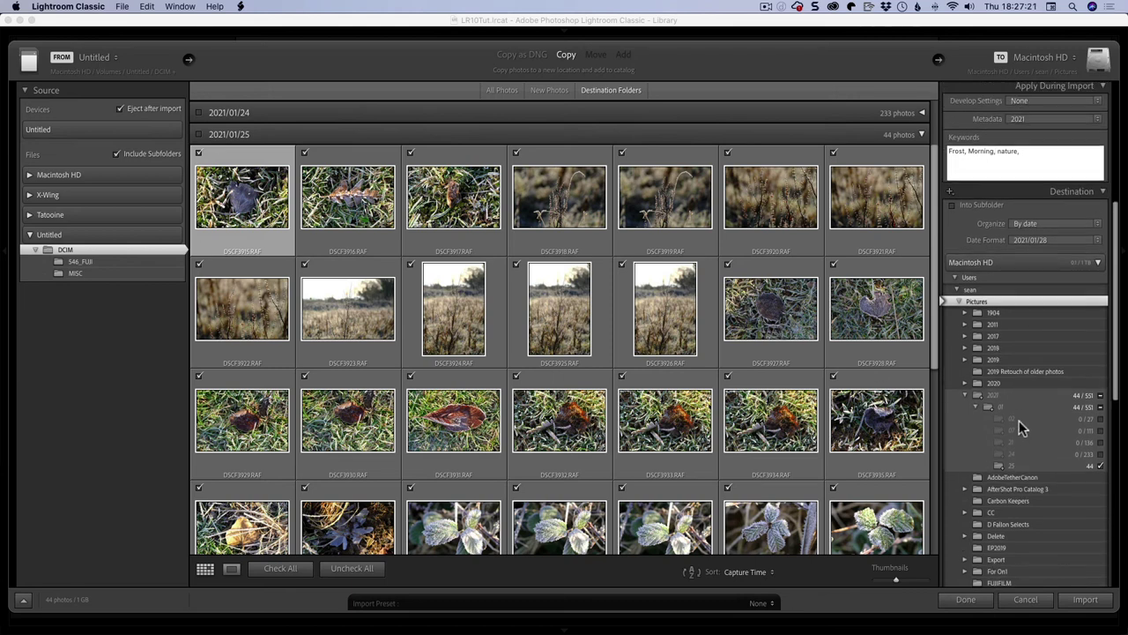
- Import the 44 checked photos and follow the import progress in the activity panel
left_click(1083, 602)
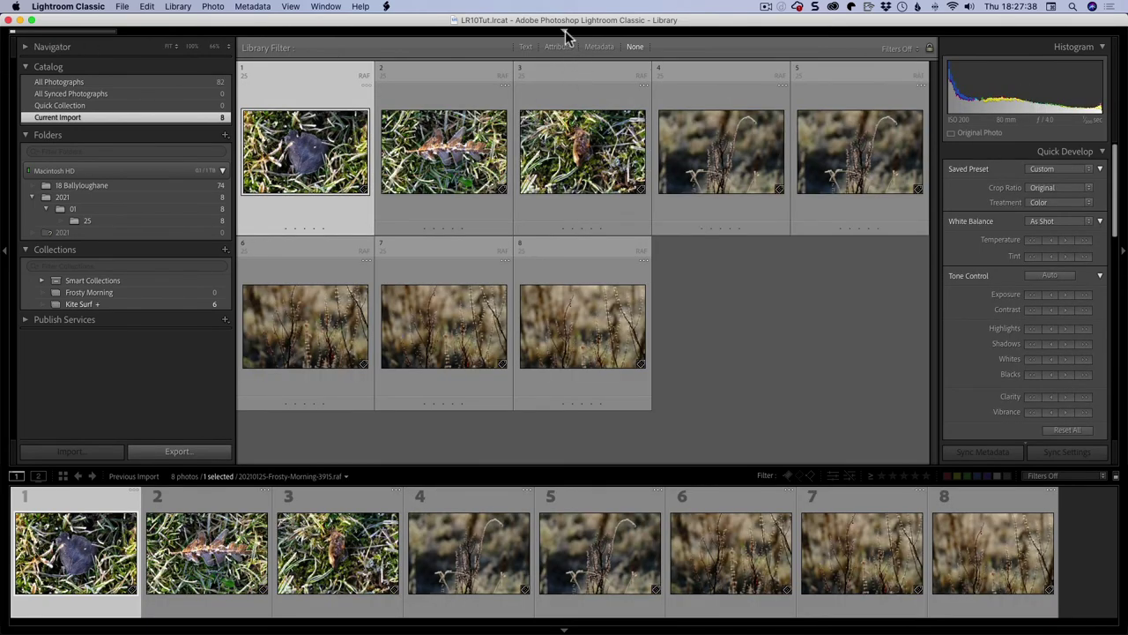
left_click(564, 31)
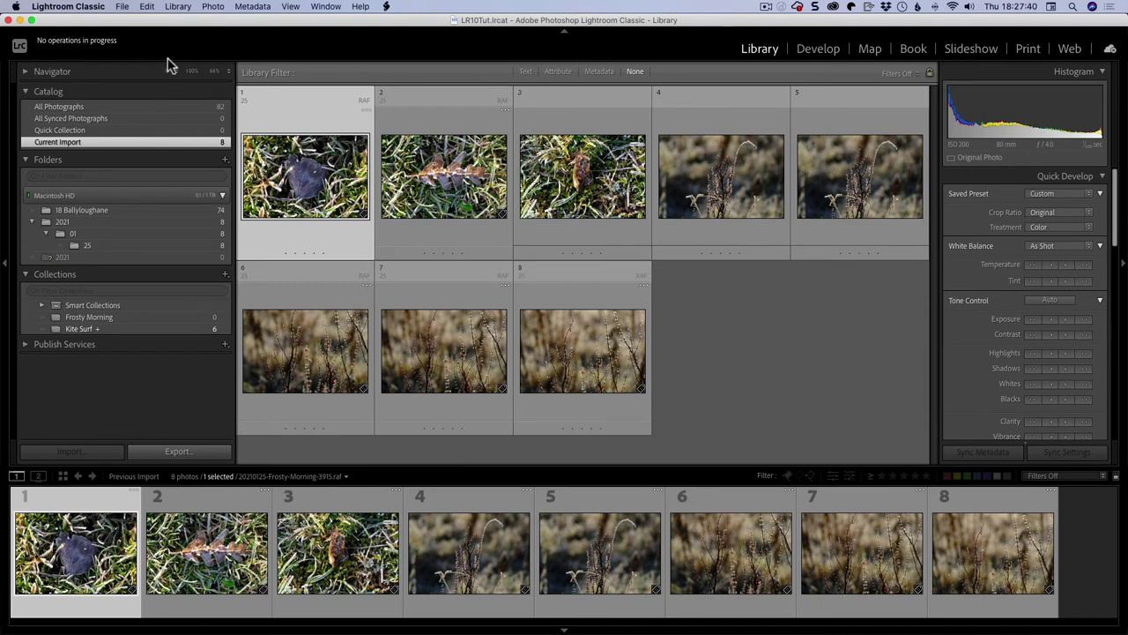
left_click(566, 31)
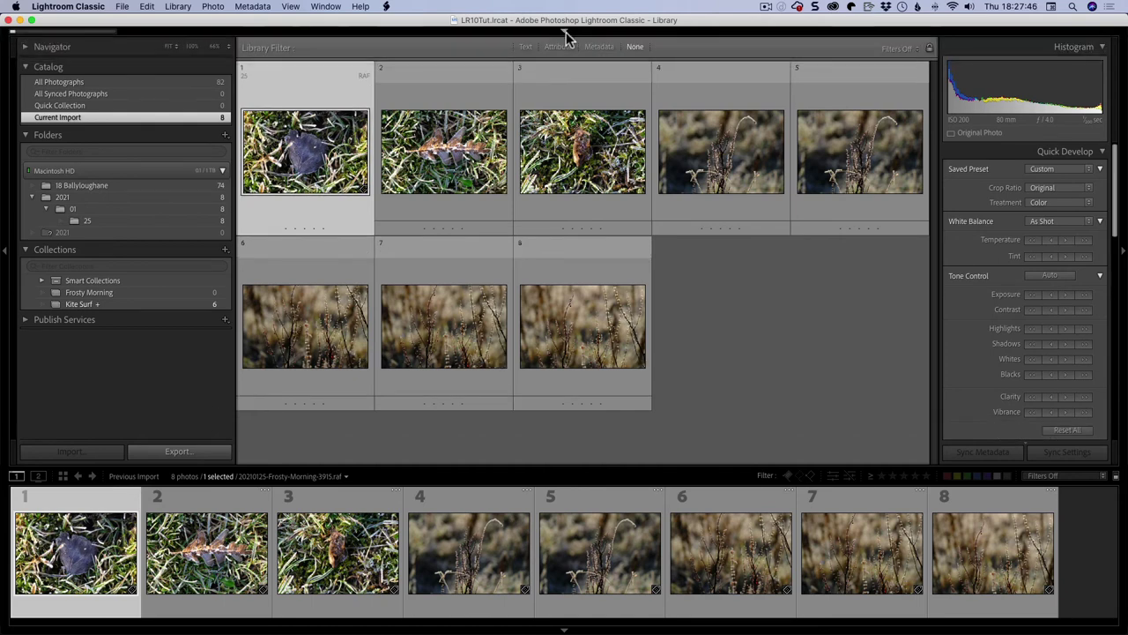
mouse_move(85, 37)
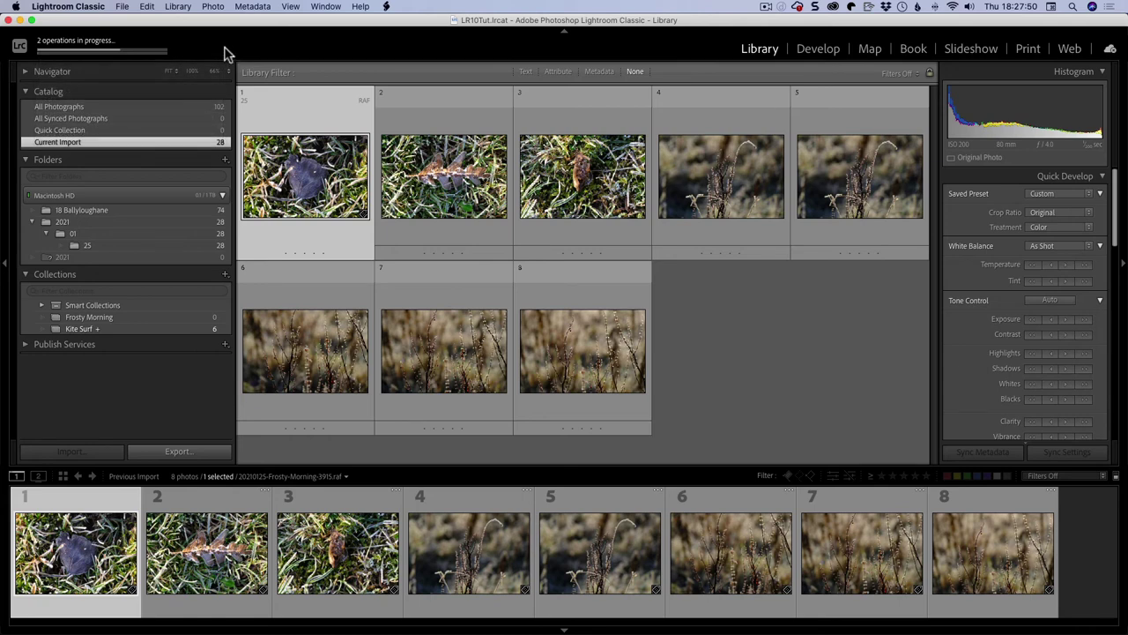
left_click(159, 55)
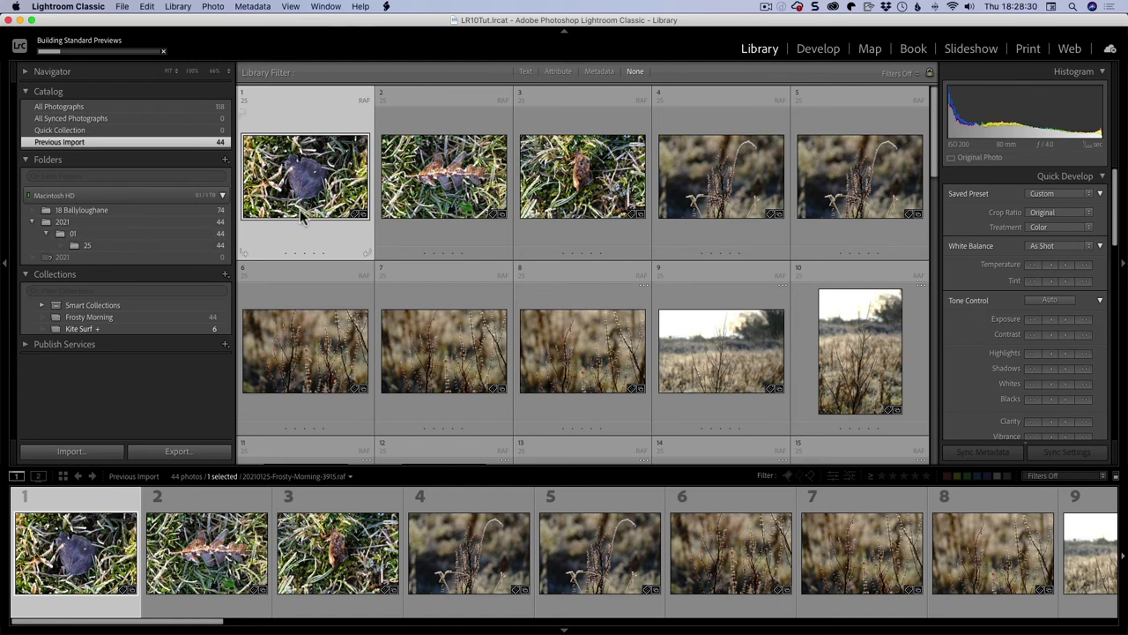
- Go to the first photo's folder 25 in the Library, then move the leaf photo to third position
right_click(301, 173)
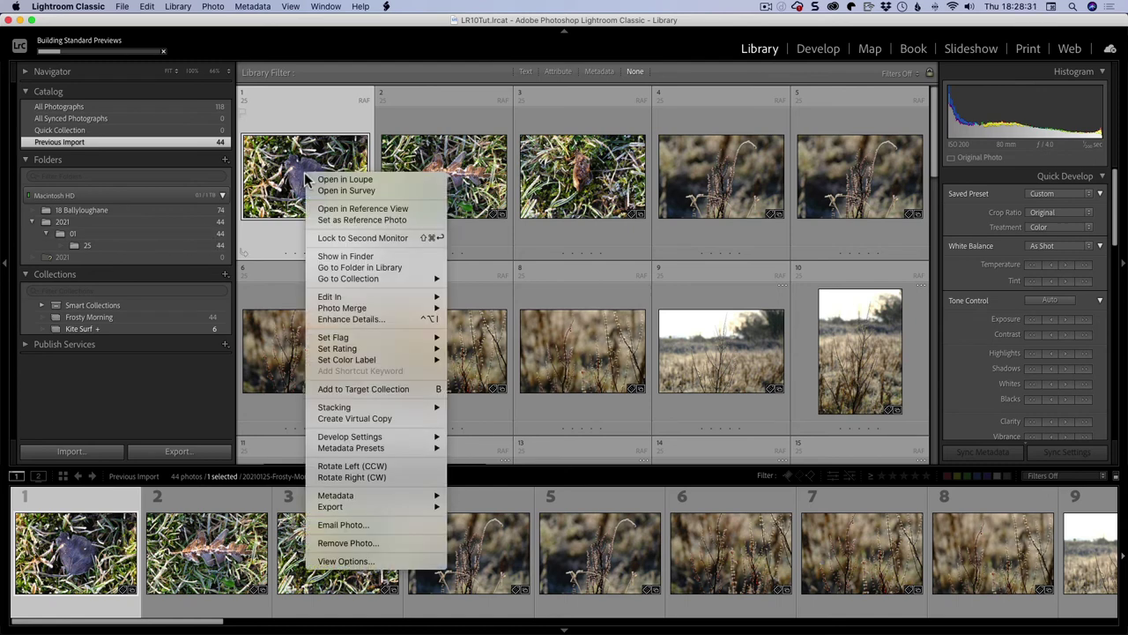
left_click(353, 266)
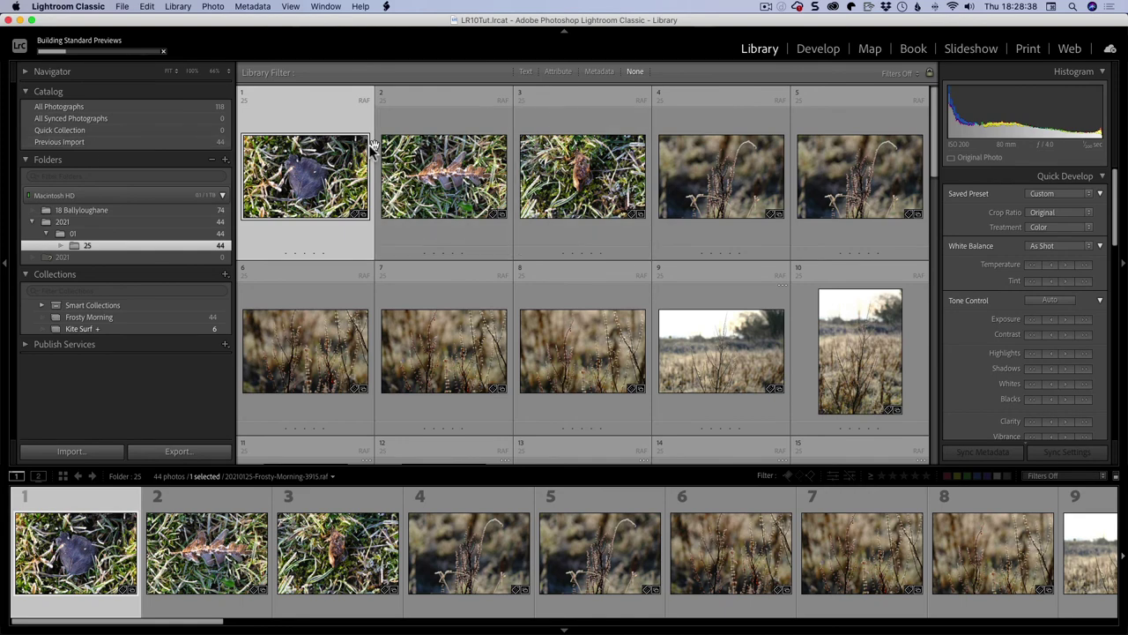
left_click_drag(335, 163, 573, 172)
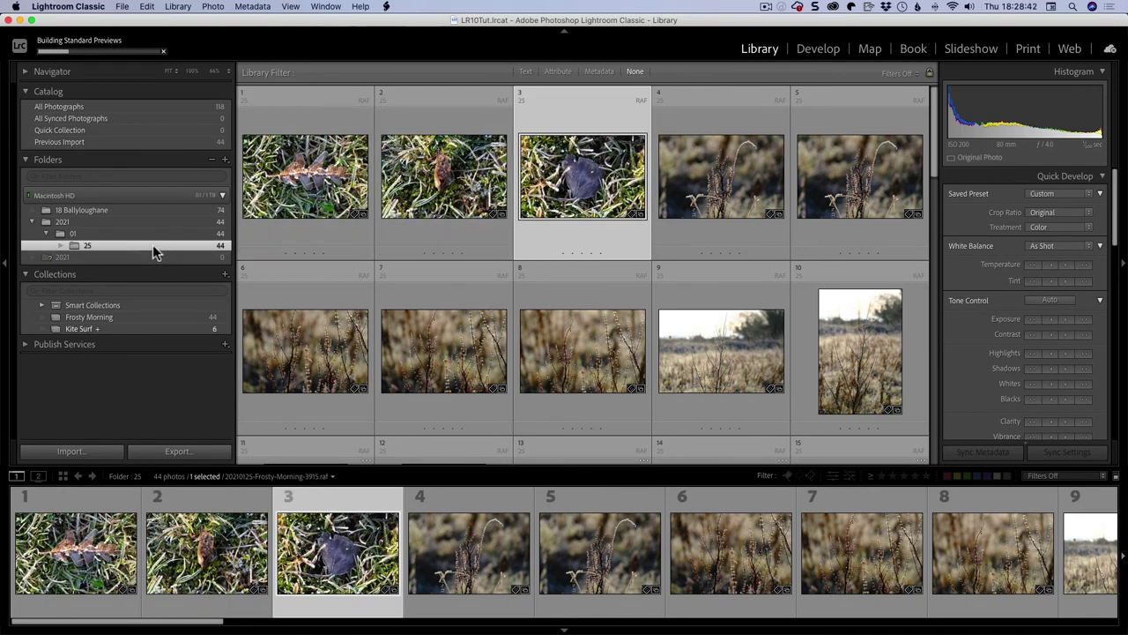
- Rename folder 25 in the Folders panel to '25 Frosty Morning'
right_click(110, 250)
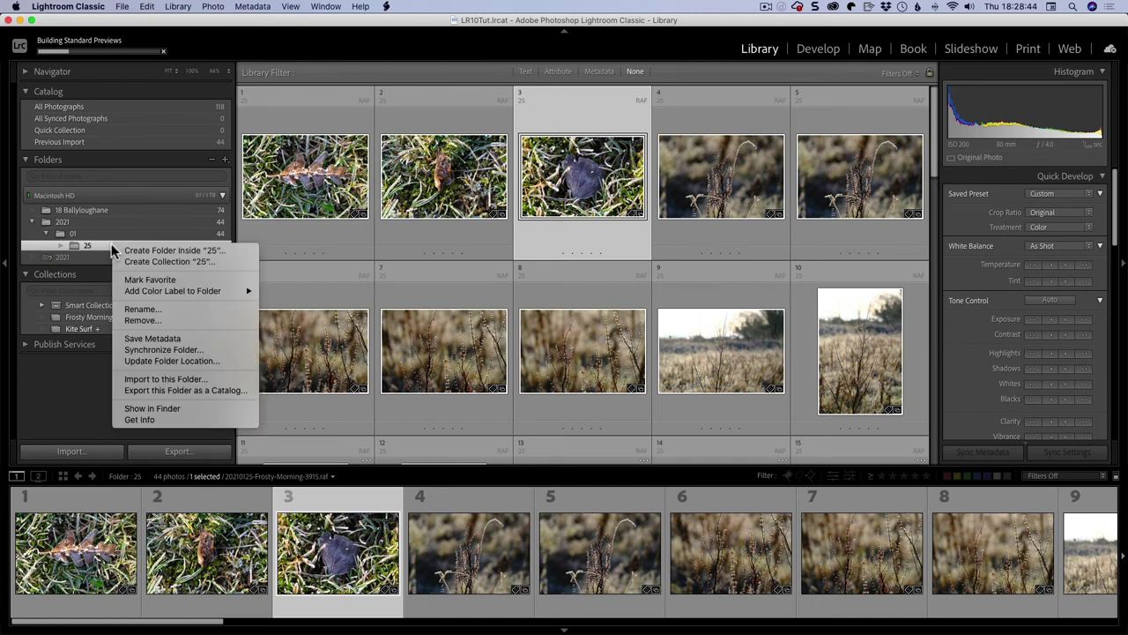
left_click(166, 310)
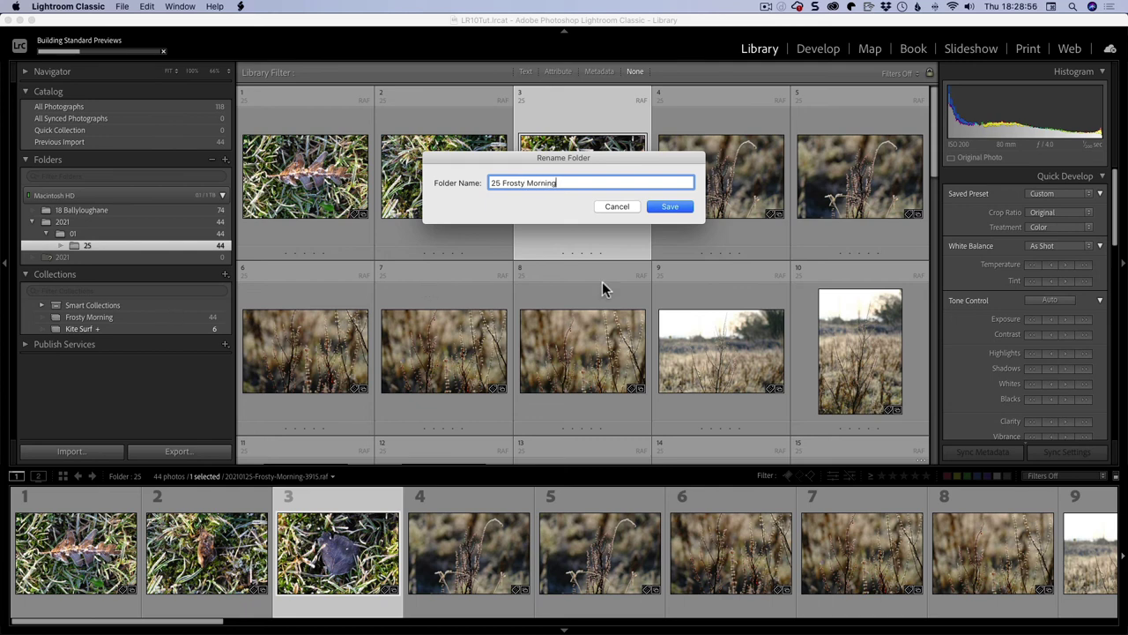
left_click(672, 207)
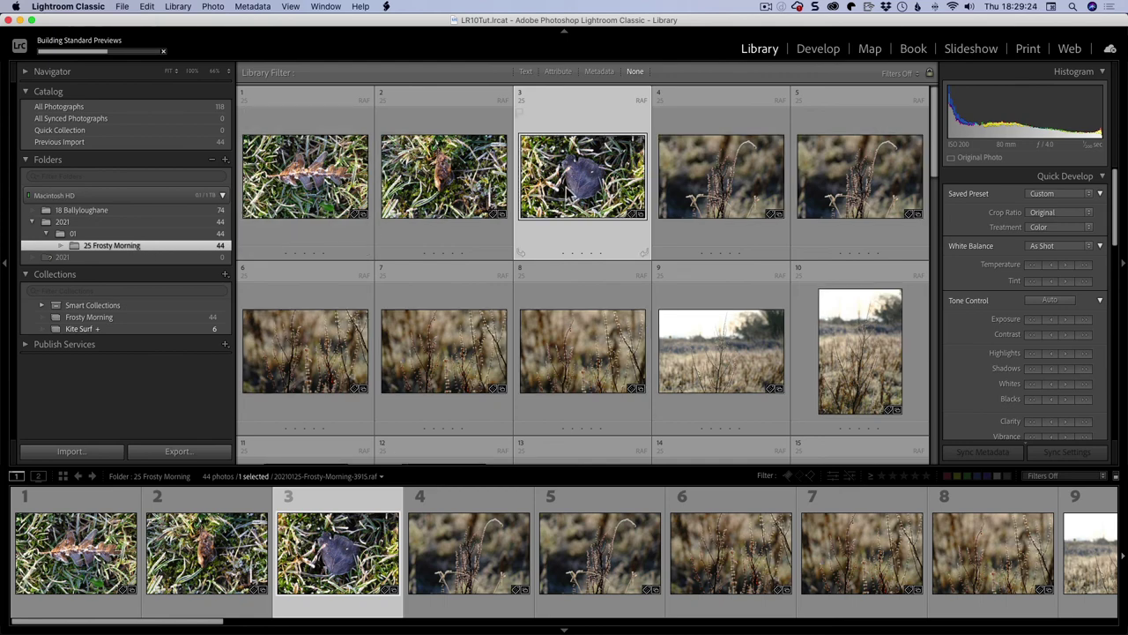
- Show the third thumbnail's leaf photo file in Finder
right_click(565, 187)
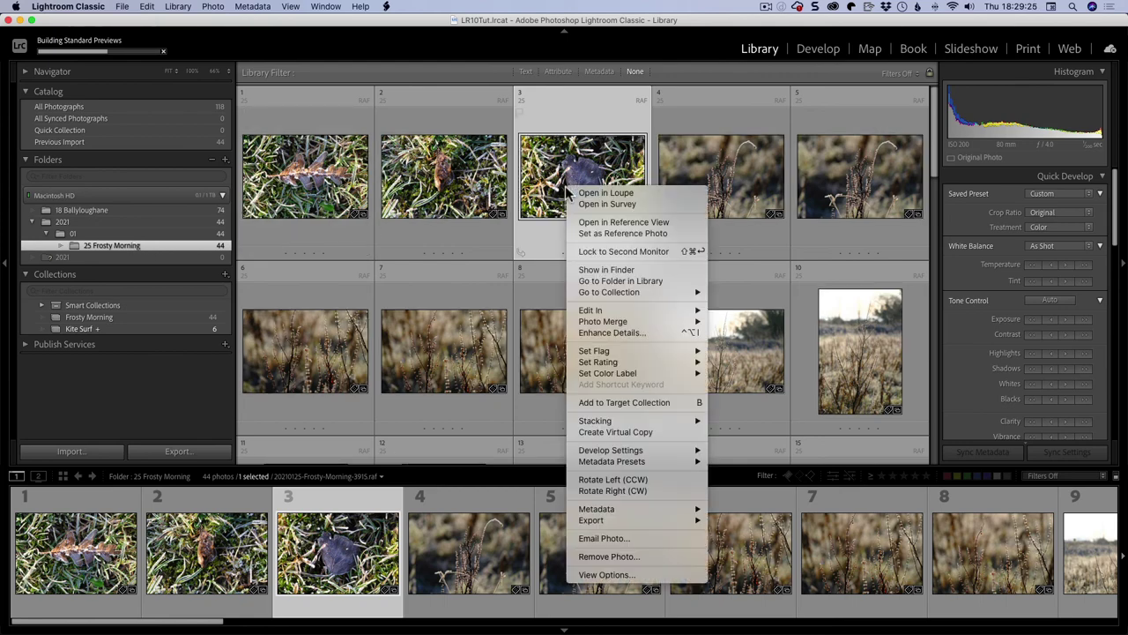
left_click(597, 269)
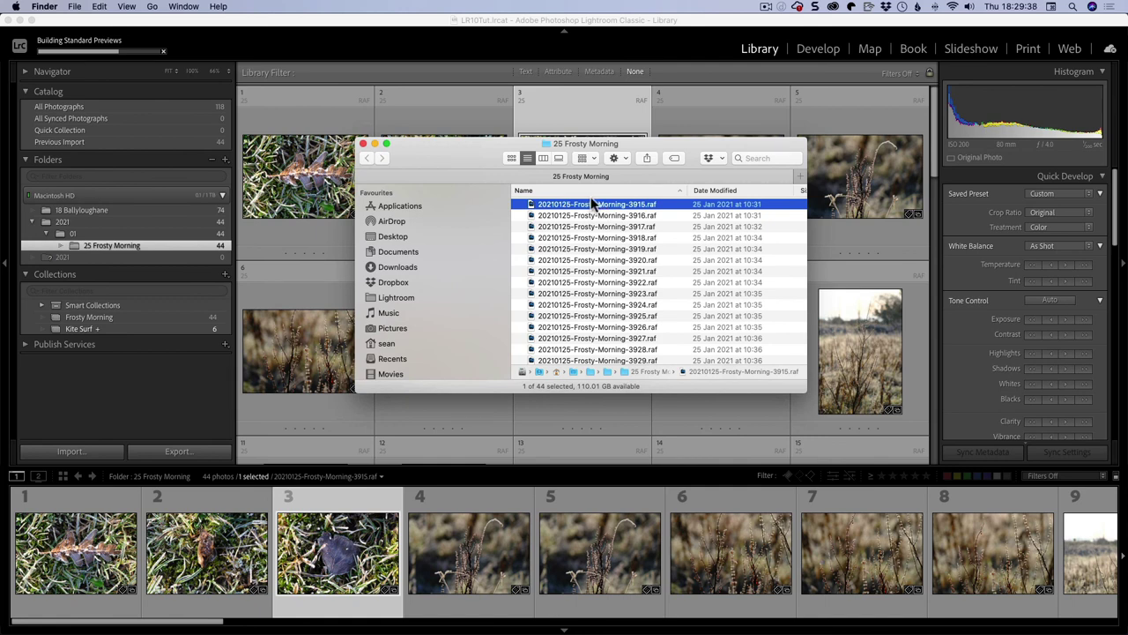
- Check the folder's Pictures > 2021 > 01 path, then drag the Finder window off screen
left_click(606, 145, "super")
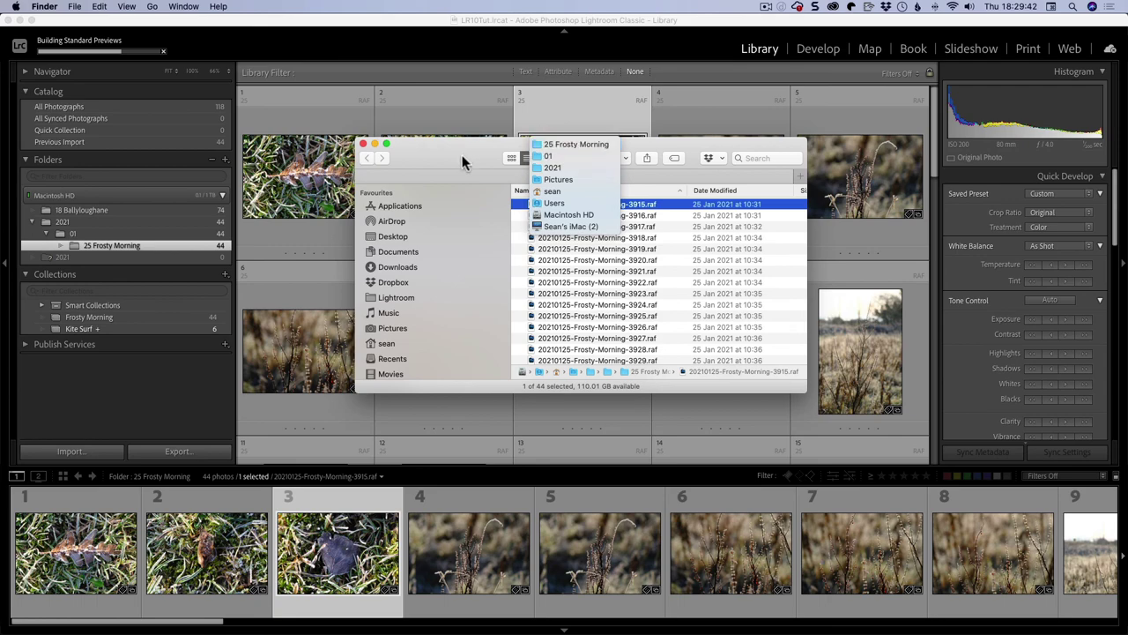
left_click(411, 164)
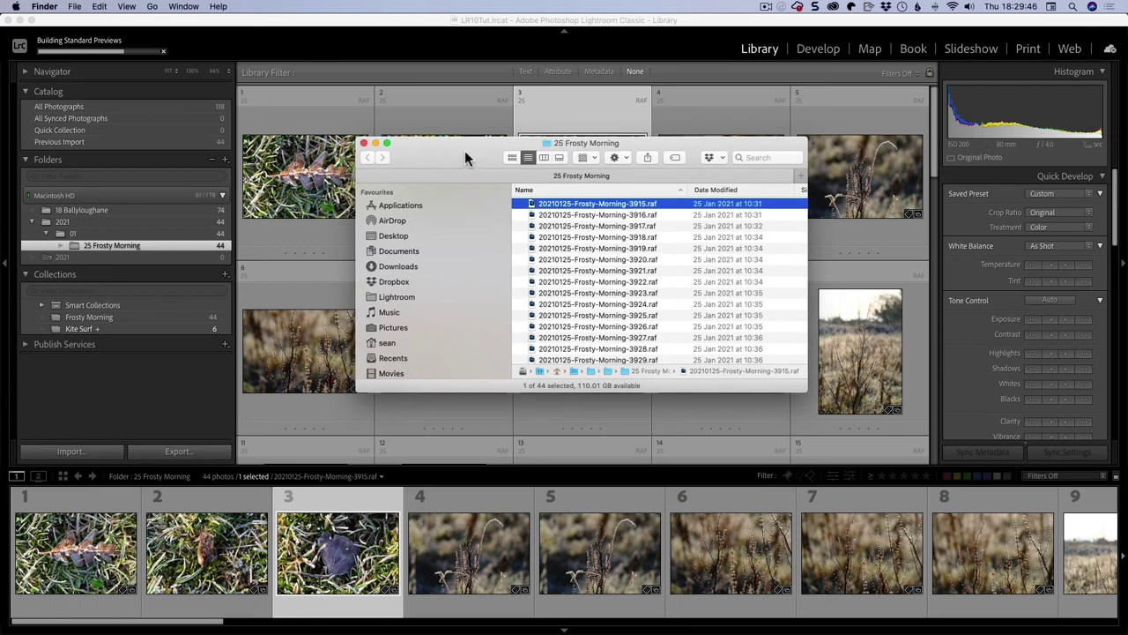
left_click_drag(465, 151, 0, 170)
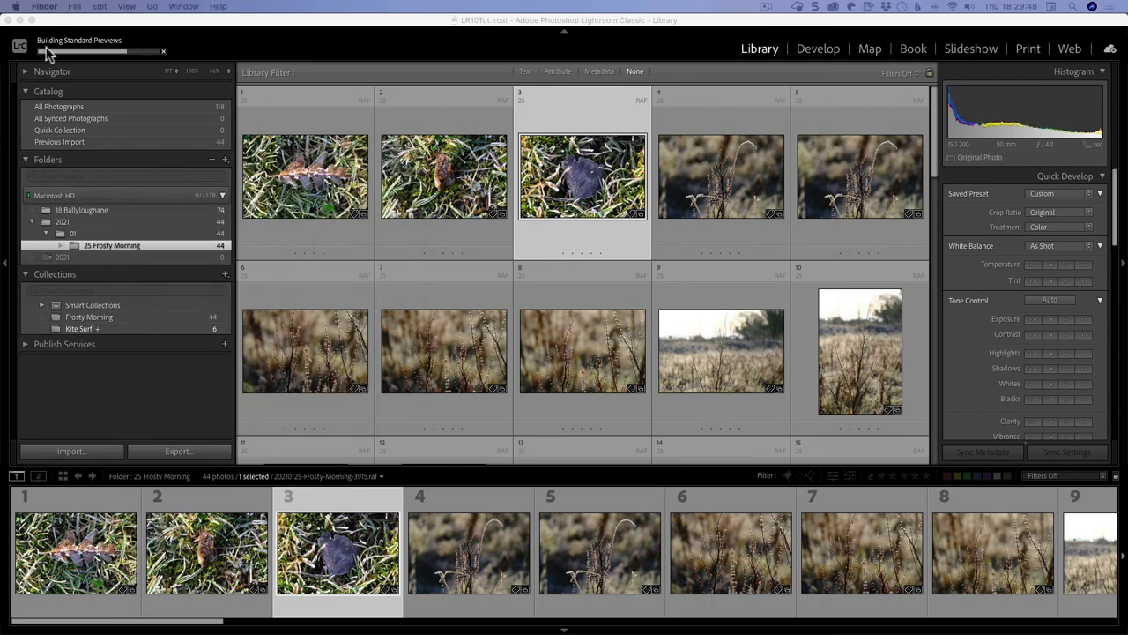